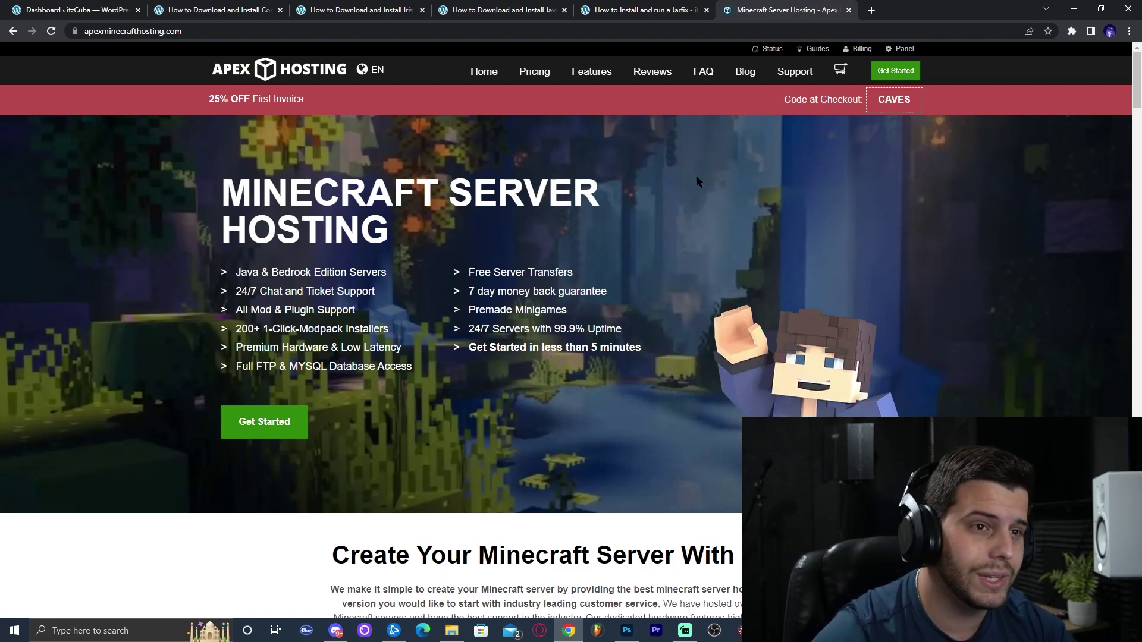
Close the server hosting tab and open the Complementary Shaders download page from the guide.
left_click(849, 10)
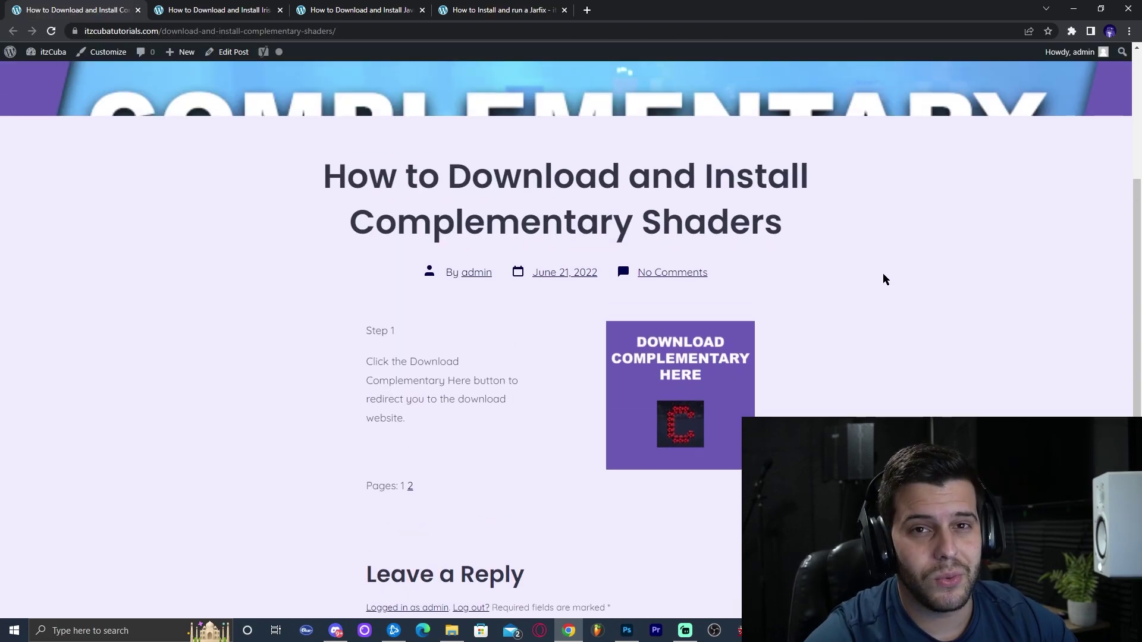
scroll(892, 280, "down", 1)
scroll(895, 276, "up", 1)
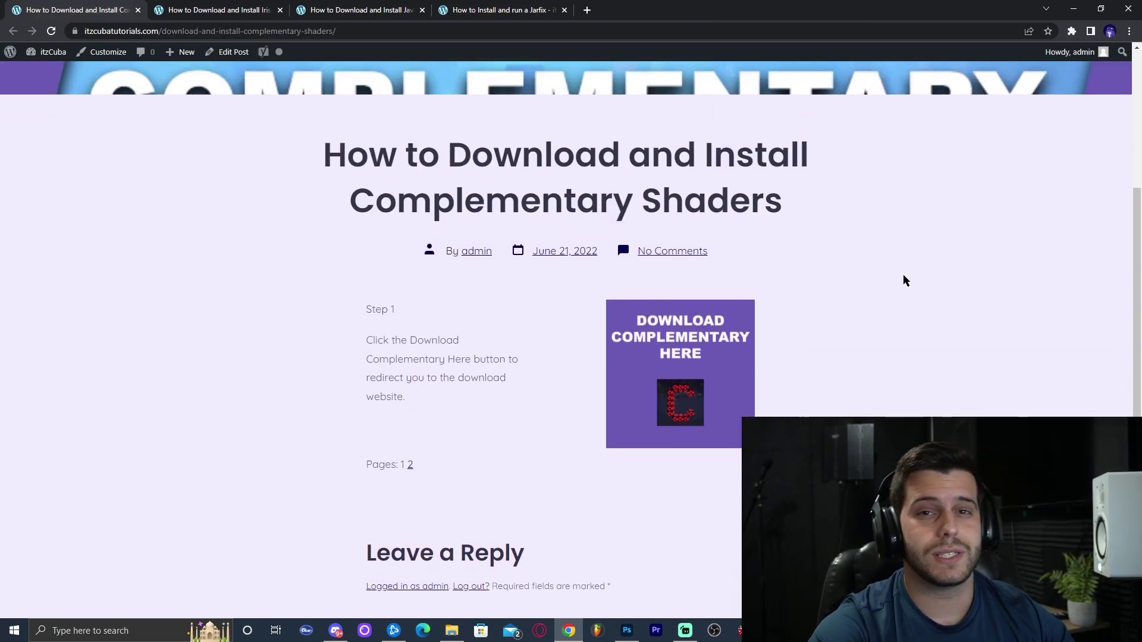
scroll(903, 275, "up", 1)
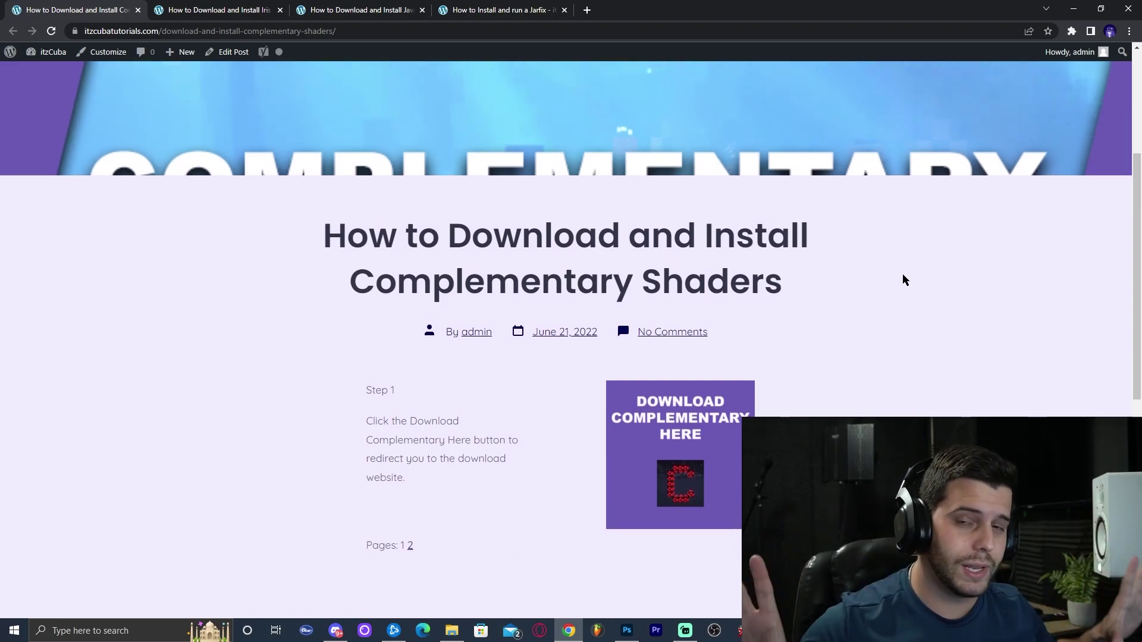
scroll(682, 316, "down", 1)
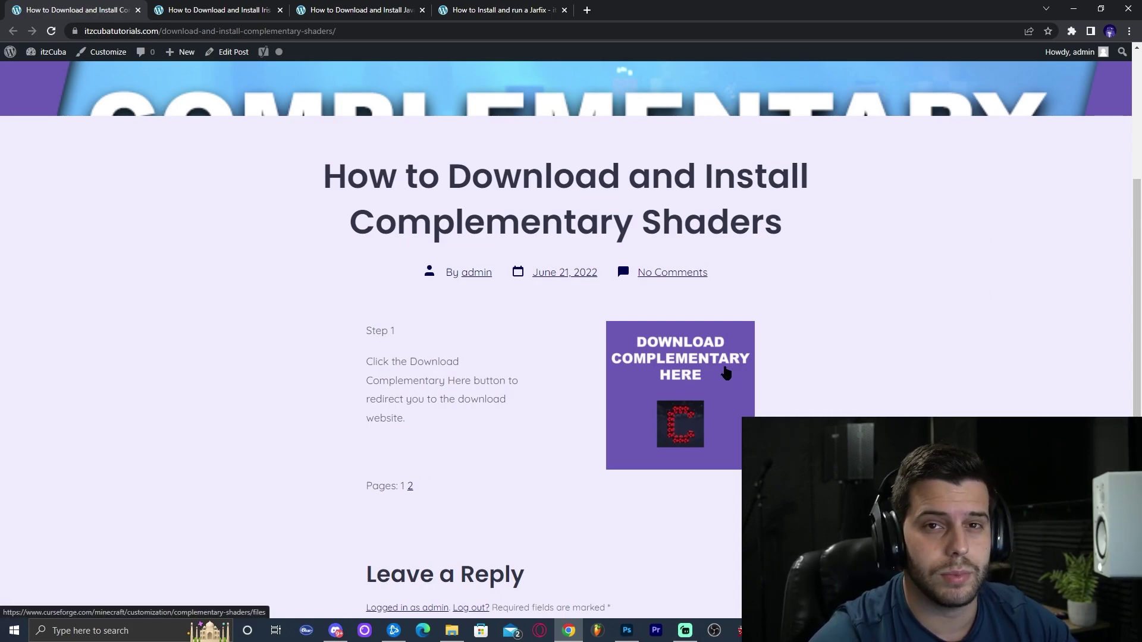
left_click(703, 386)
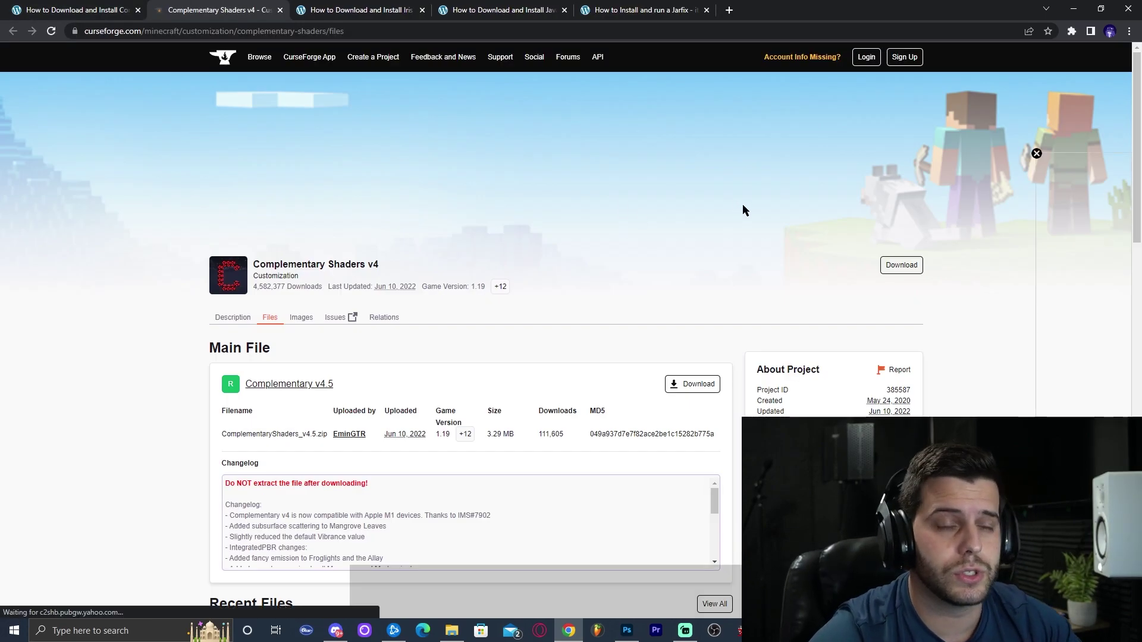
Download Complementary Shaders v4.5 for Minecraft 1.19 from CurseForge.
scroll(616, 287, "down", 5)
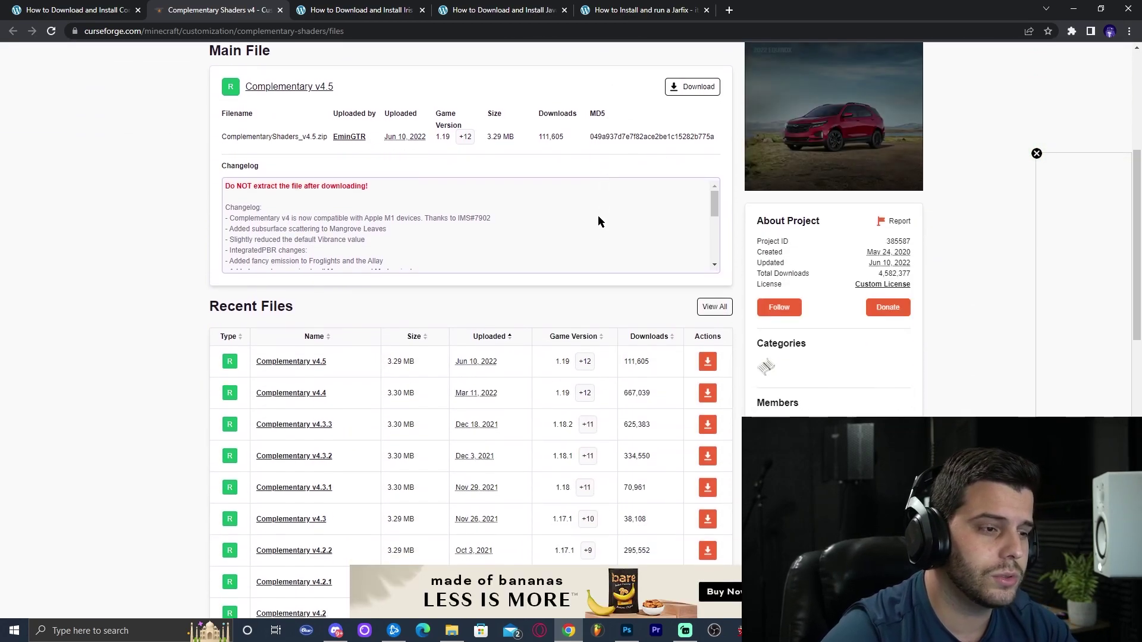
scroll(562, 208, "down", 2)
scroll(630, 288, "down", 4)
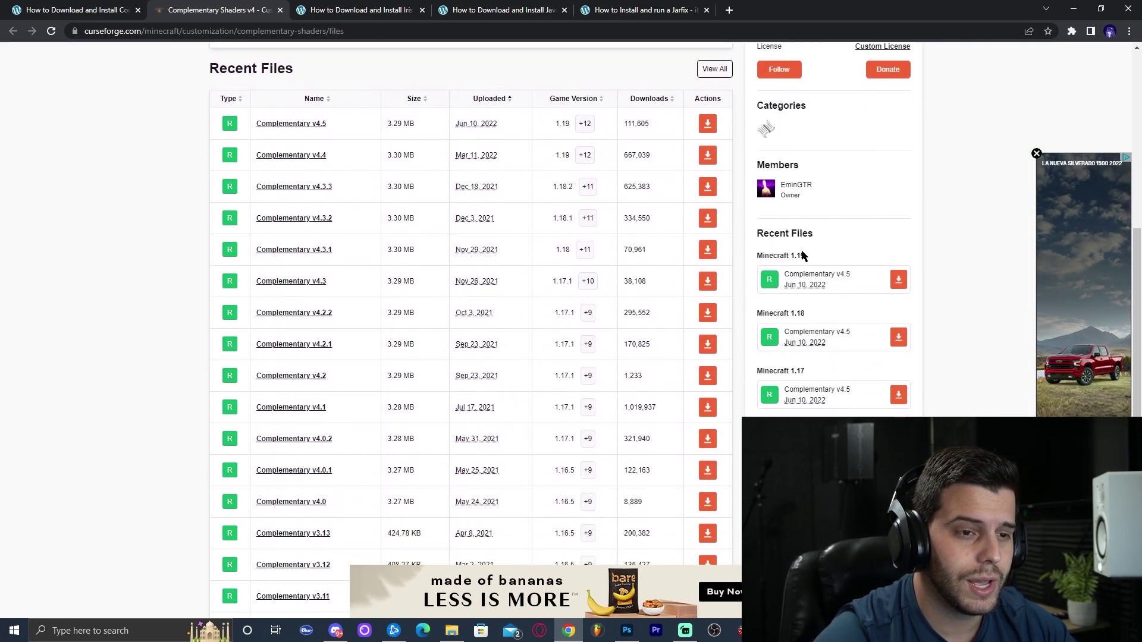
left_click_drag(756, 234, 800, 259)
left_click(818, 237)
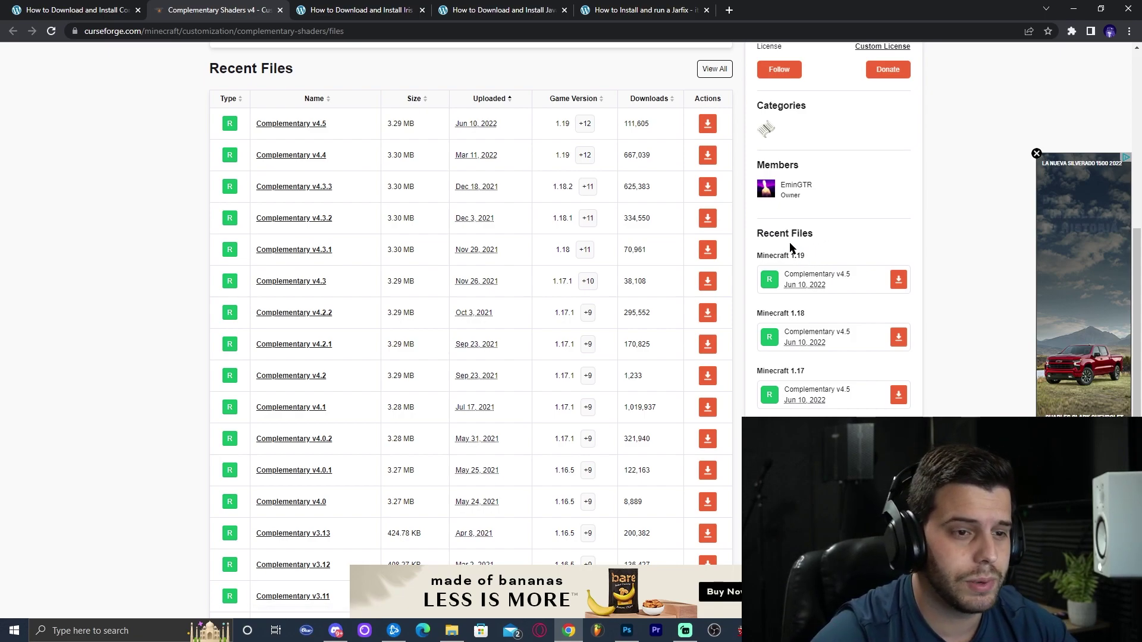
scroll(653, 213, "up", 2)
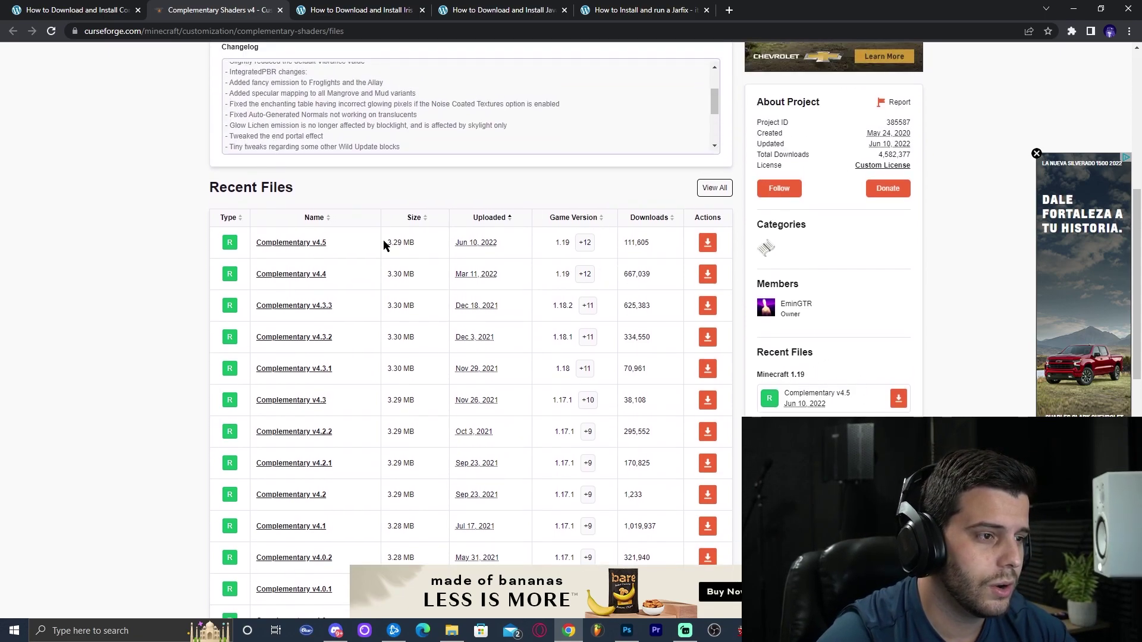
scroll(566, 199, "down", 7)
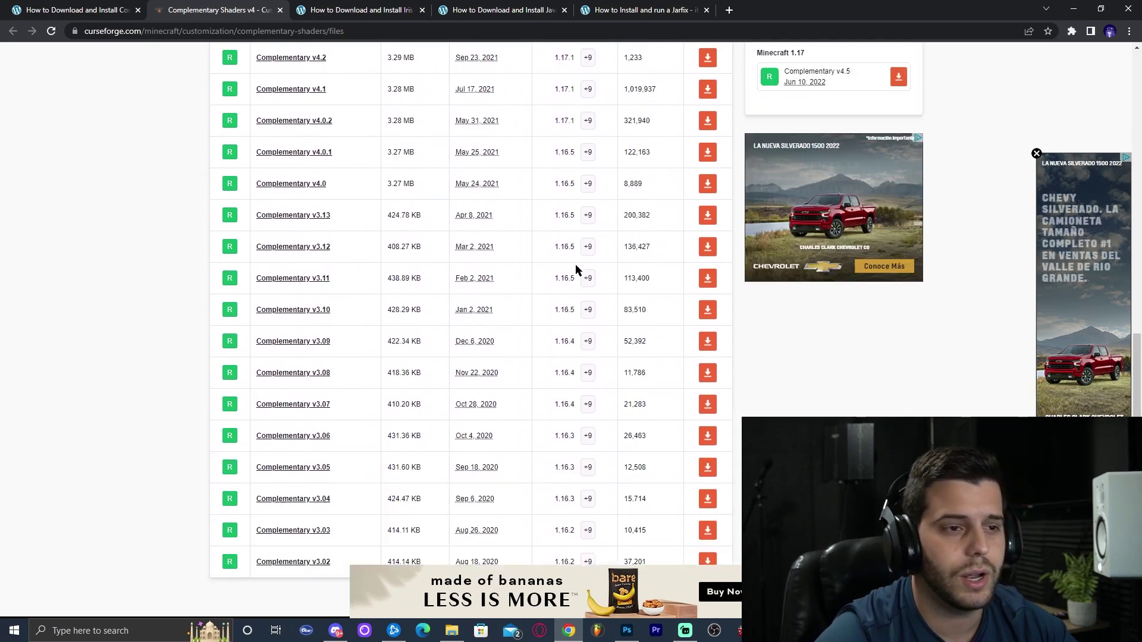
scroll(575, 270, "up", 8)
scroll(885, 391, "down", 2)
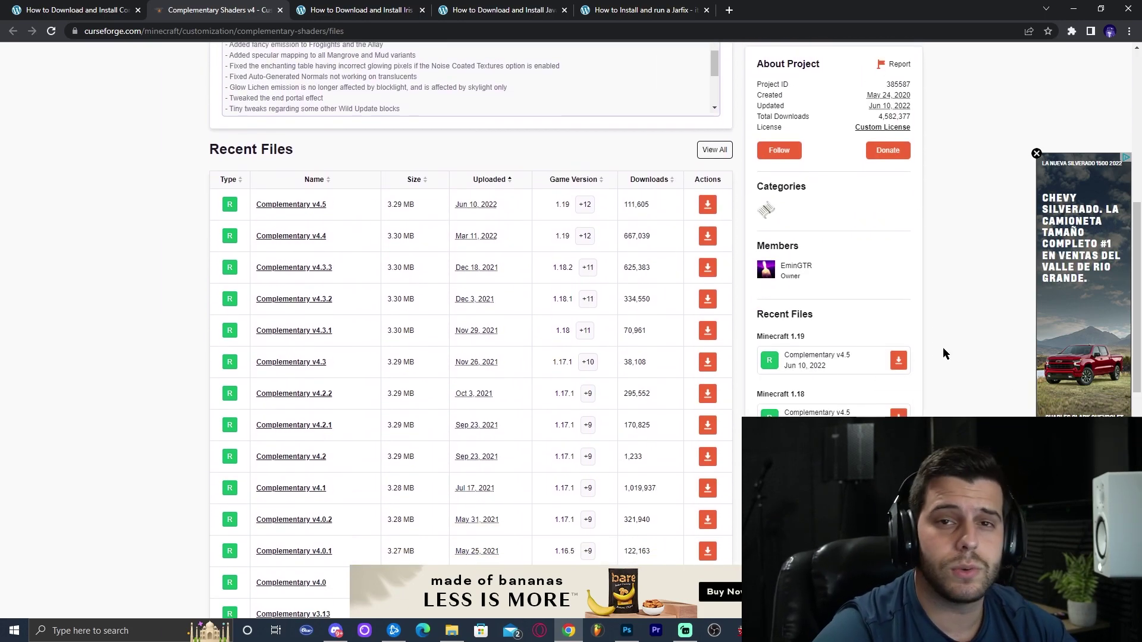
left_click(898, 360)
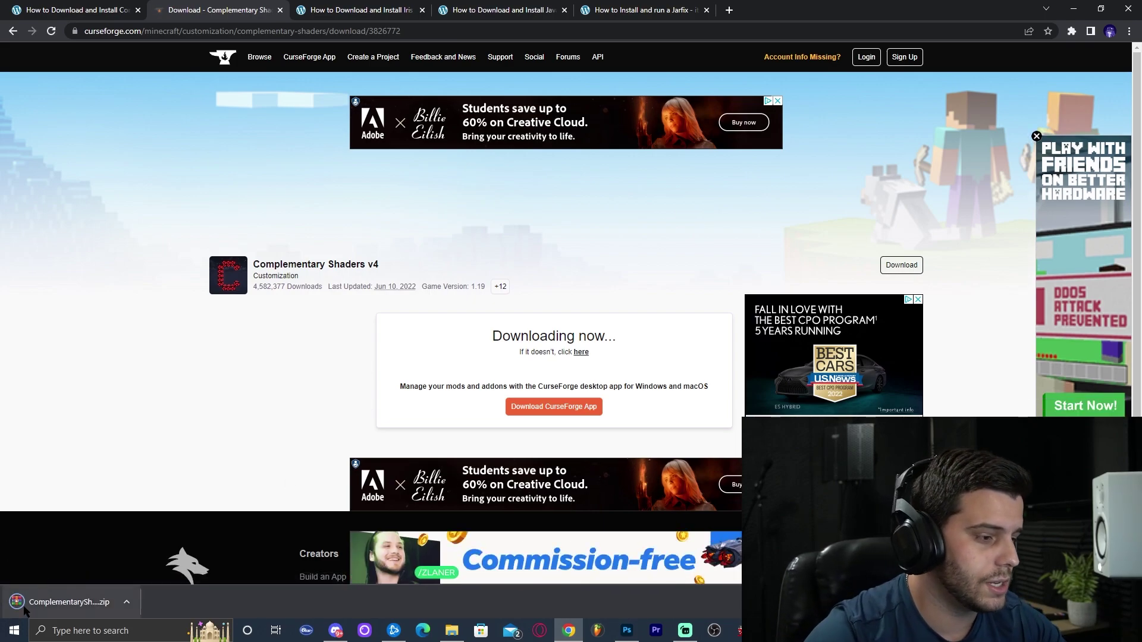
Copy the downloaded shaders zip onto the desktop and close the CurseForge tab.
mouse_move(987, 9)
left_mouse_down()
mouse_move(995, 30)
mouse_move(984, 21)
left_mouse_up()
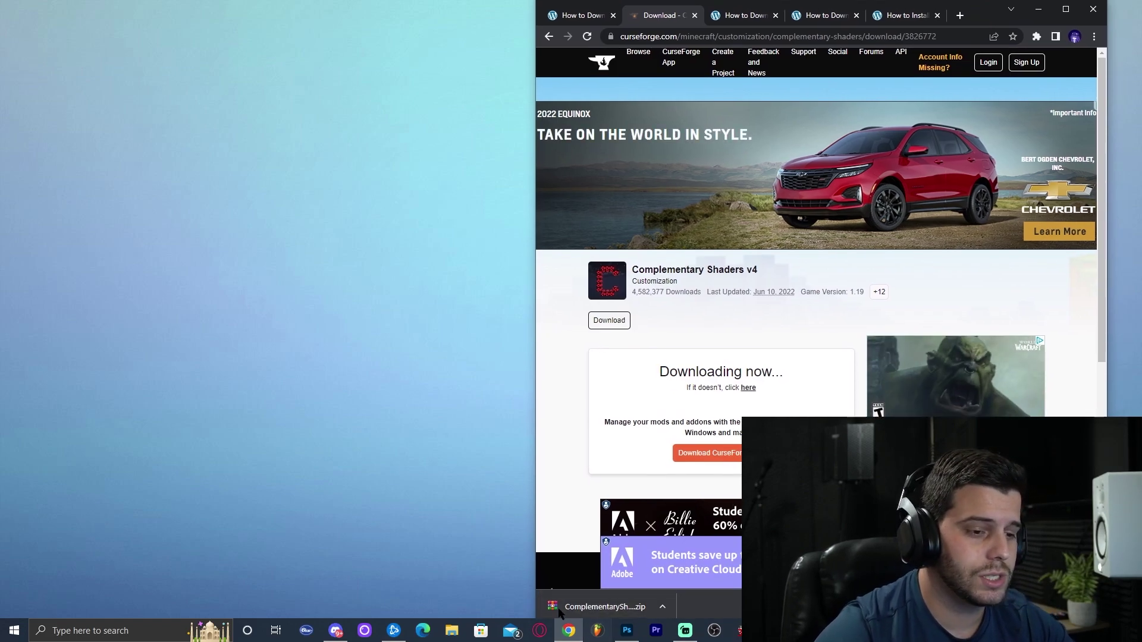
left_click_drag(559, 613, 202, 154)
left_click_drag(353, 327, 157, 35)
left_click(1066, 9)
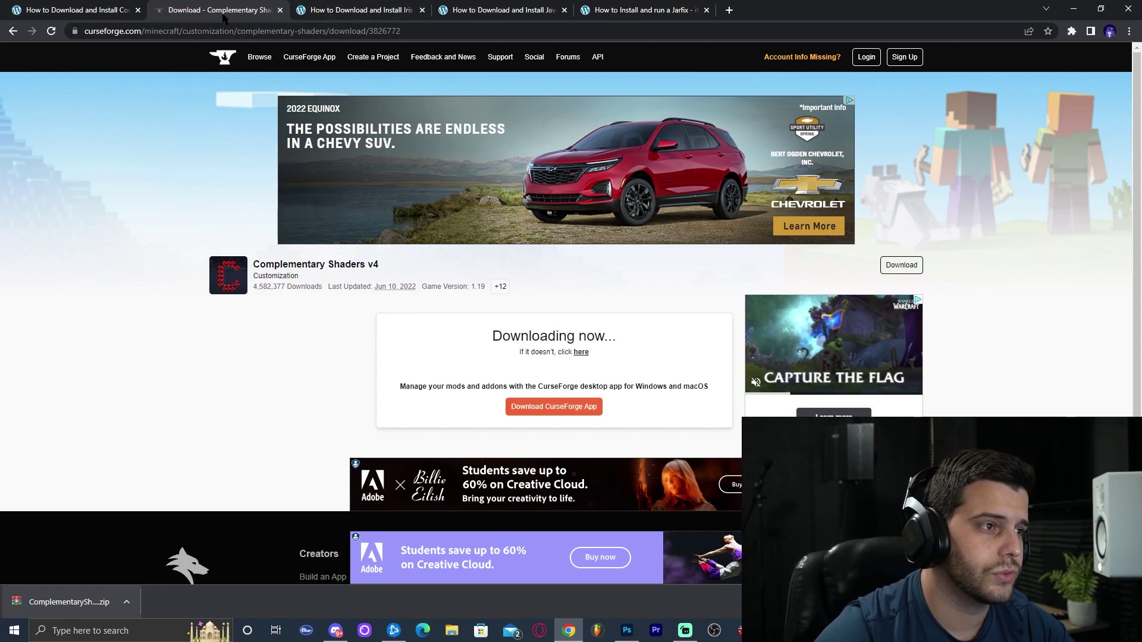
key("ctrl+w")
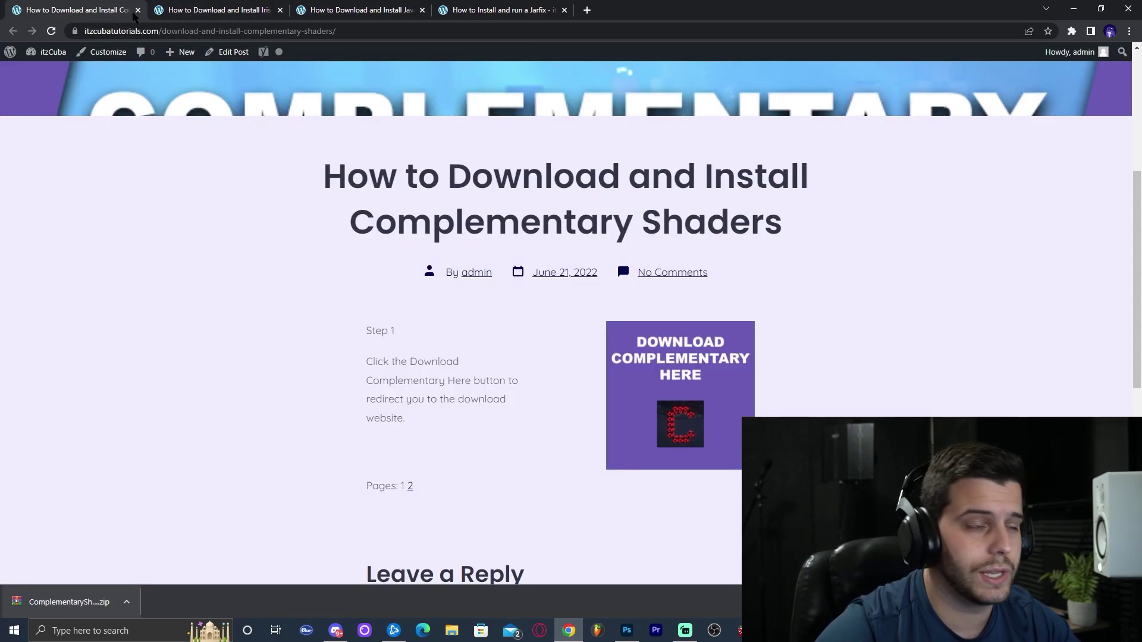
Go to the Iris Shaders download page and download the Universal JAR installer.
left_click(136, 11)
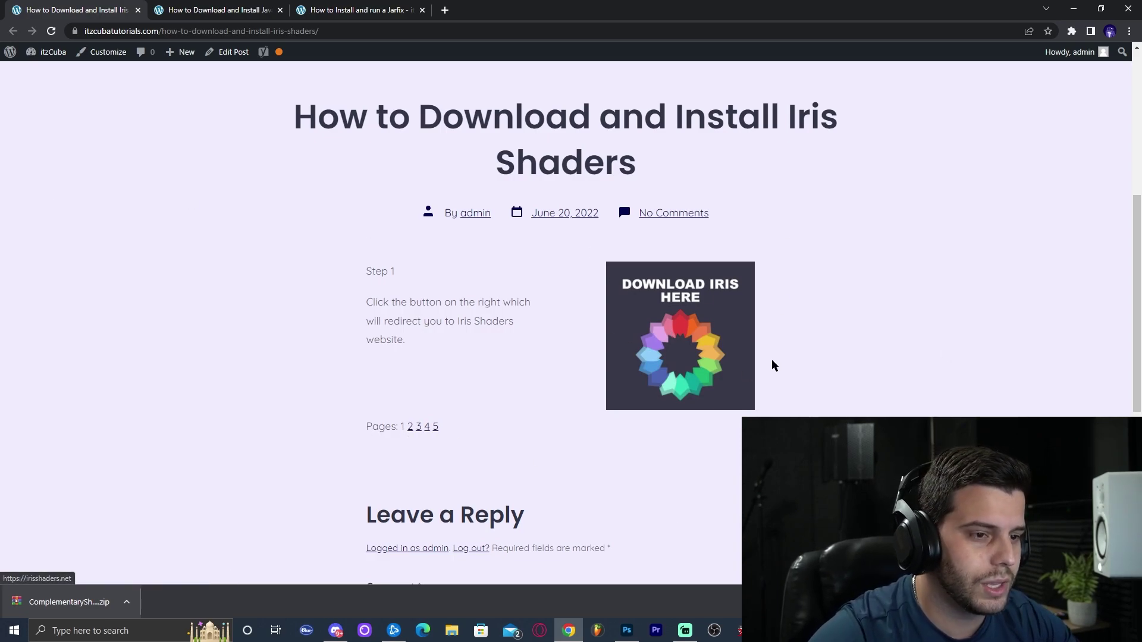
left_click(706, 298)
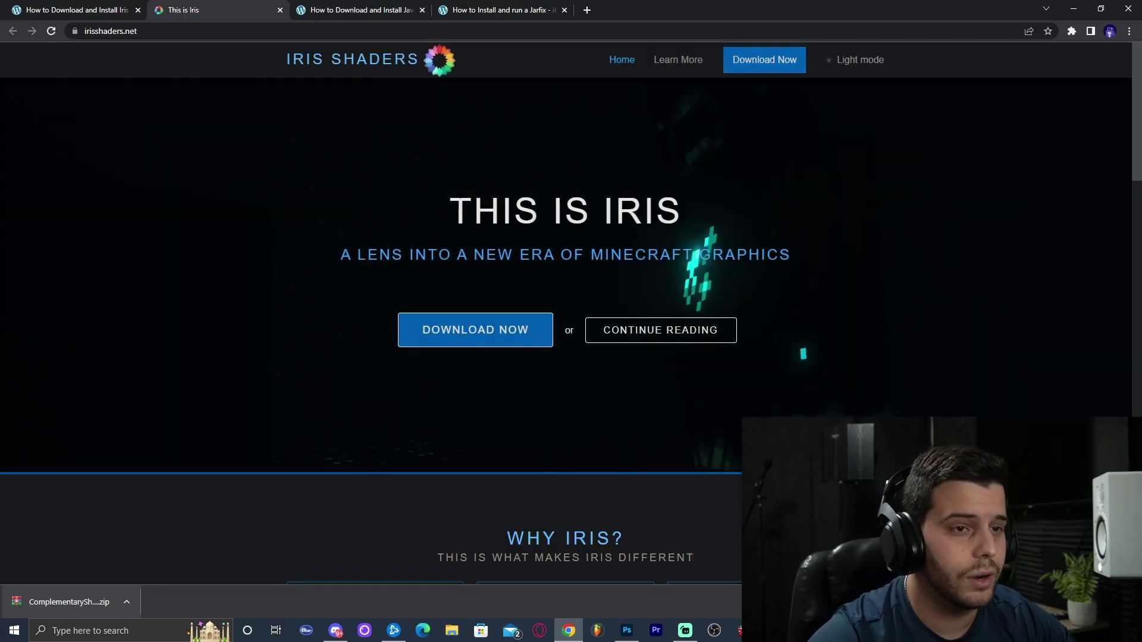
left_click(464, 345)
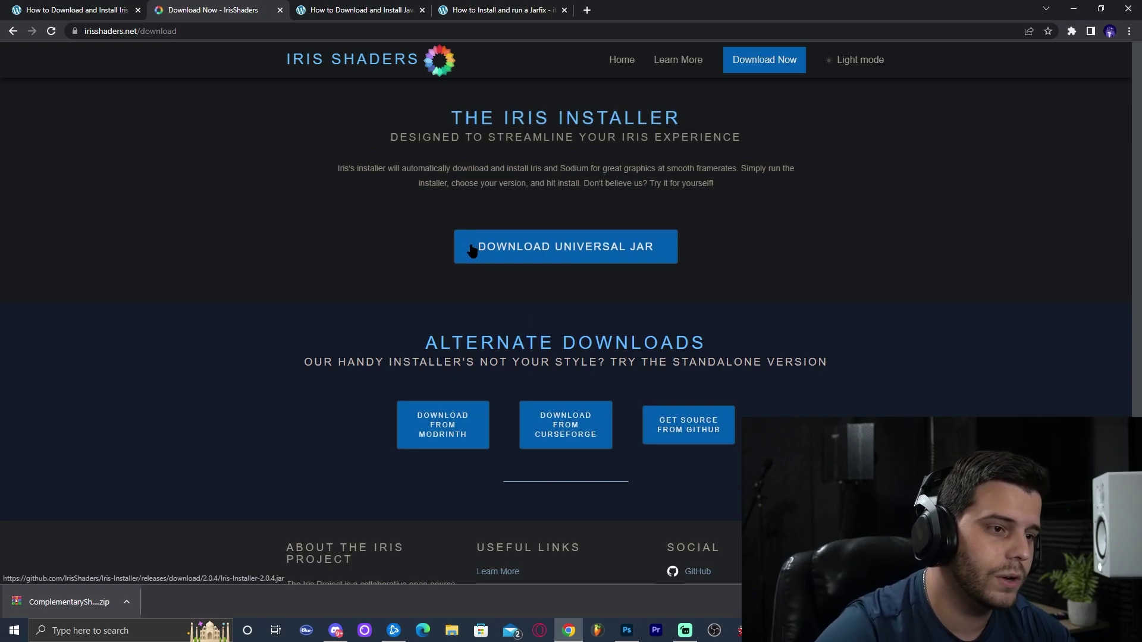
left_click_drag(473, 247, 647, 260)
left_click(605, 252)
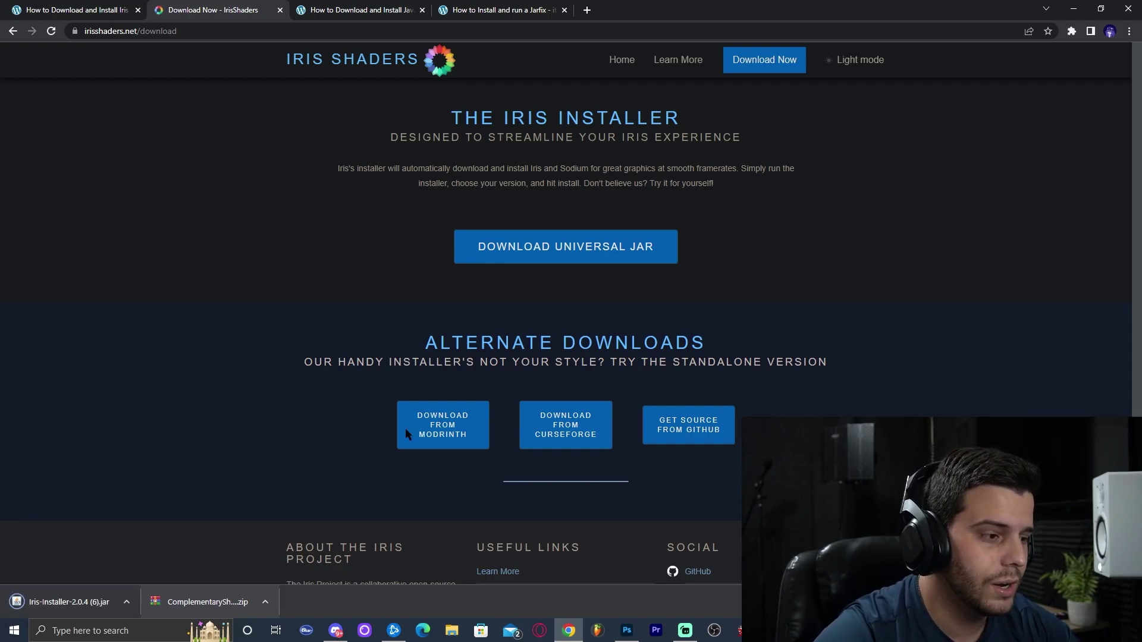
Place the Iris Installer 2.0.4 jar on the desktop and close the Iris download page.
key("super+Down")
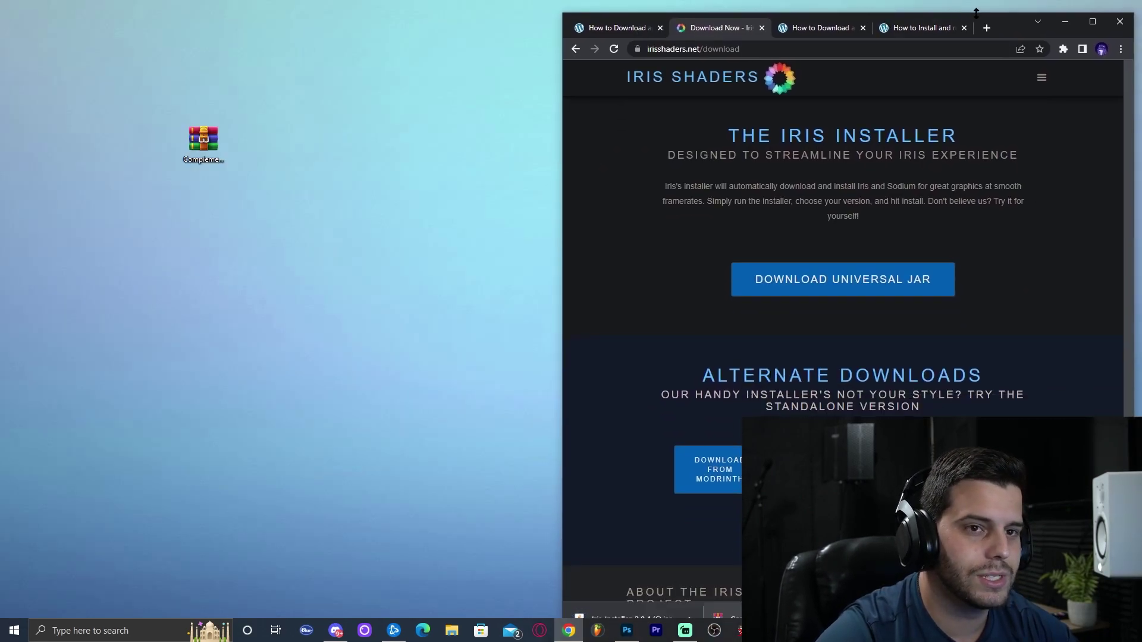
left_click_drag(976, 12, 990, 62)
left_click_drag(625, 499, 360, 329)
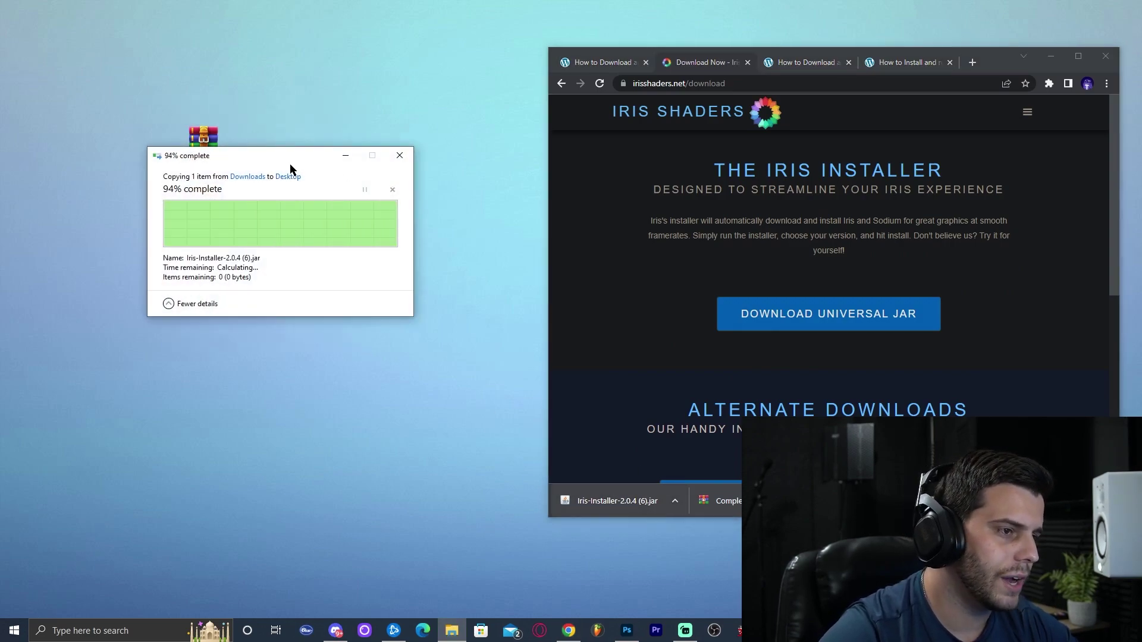
left_click_drag(291, 163, 333, 172)
left_click(215, 145)
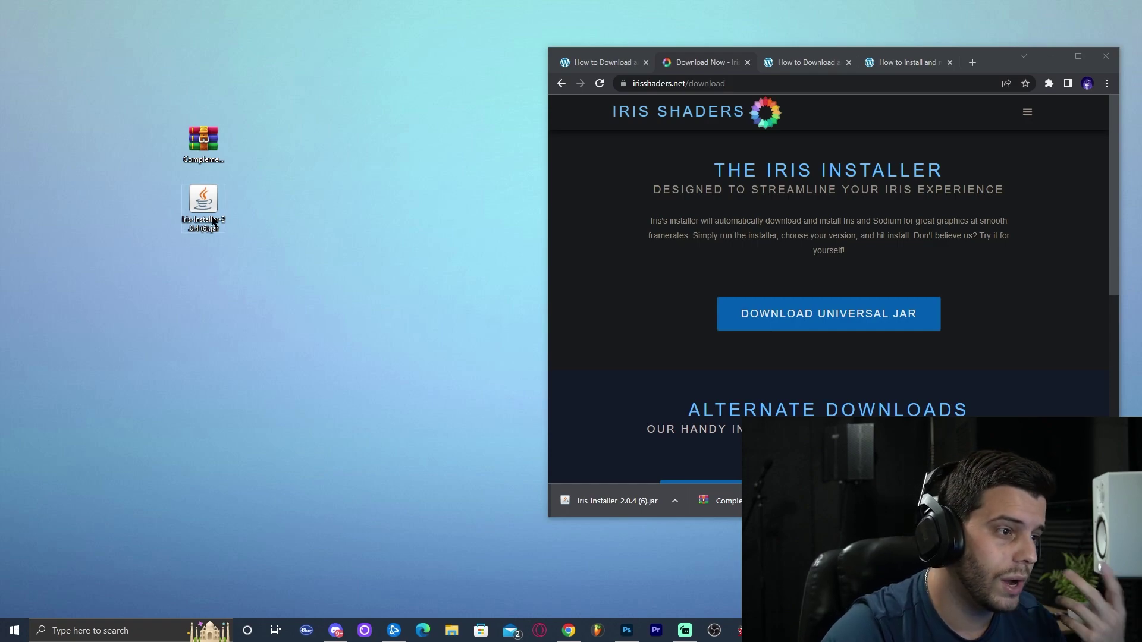
left_click_drag(265, 252, 238, 197)
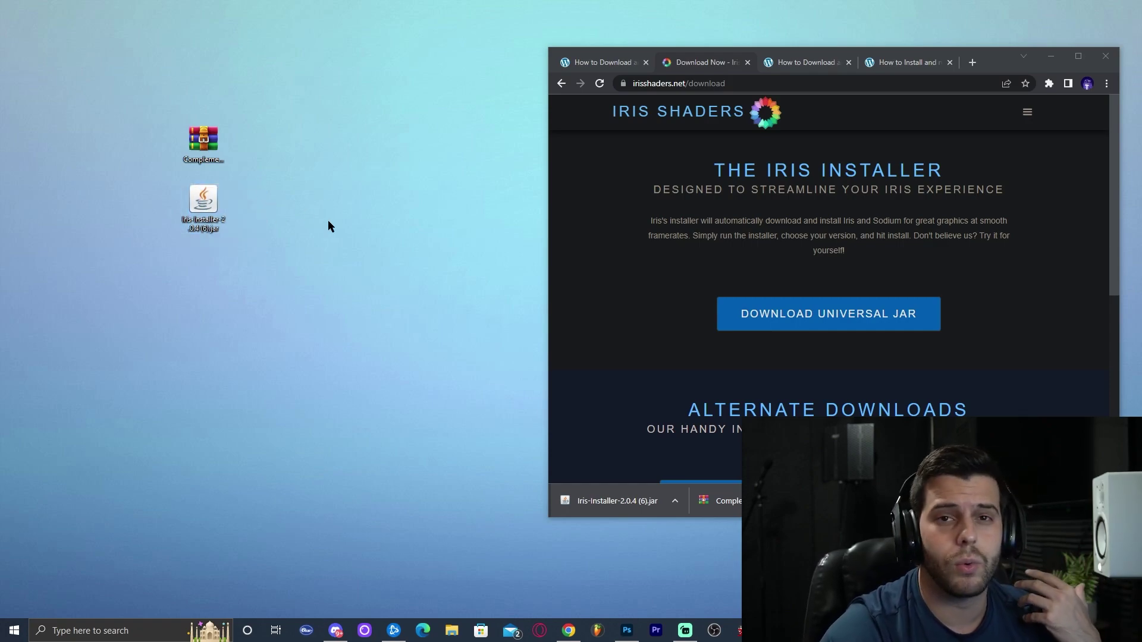
right_click(351, 194)
left_click(1078, 56)
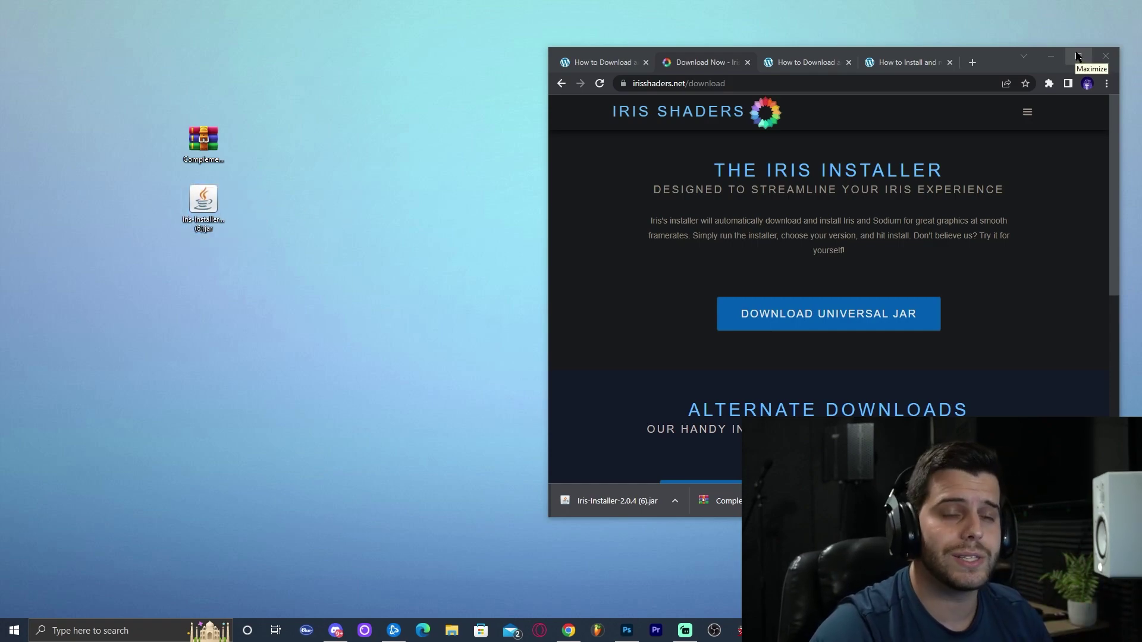
left_click(1078, 56)
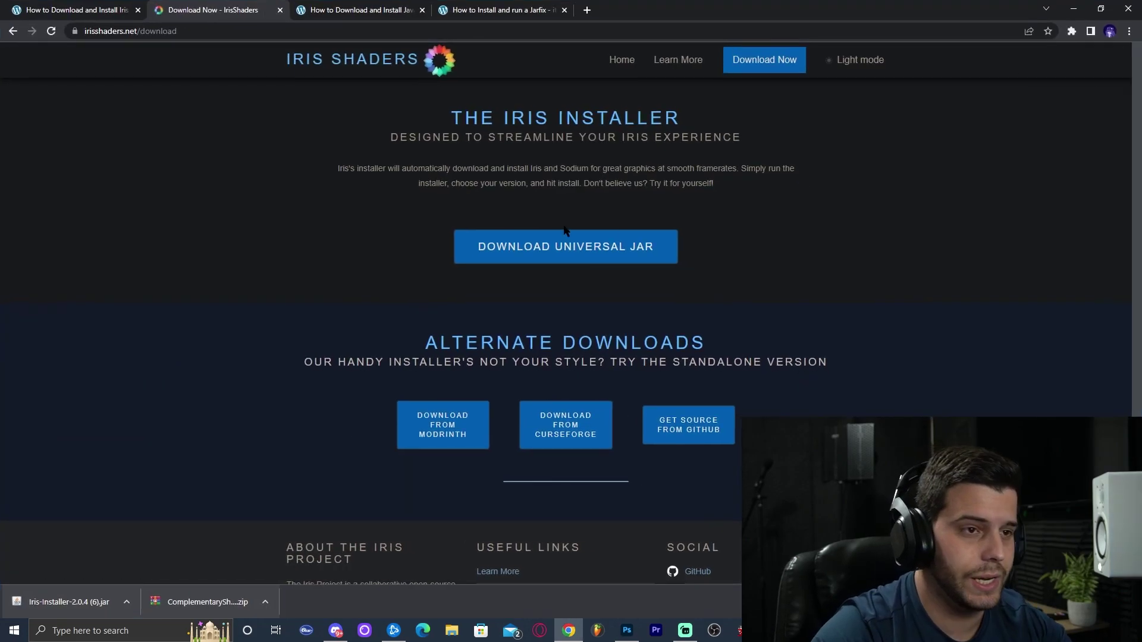
left_click(279, 16)
Download jdk-18_windows-x64_bin.exe from Oracle's Java 18 Windows downloads.
key("ctrl+w")
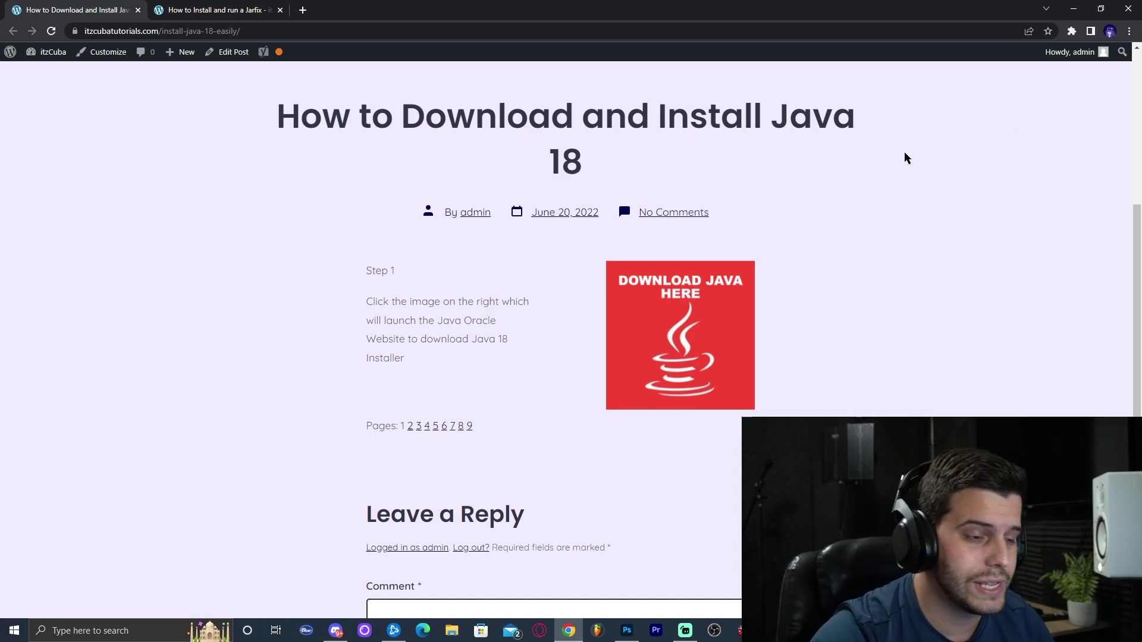
scroll(852, 278, "up", 4)
scroll(791, 309, "down", 6)
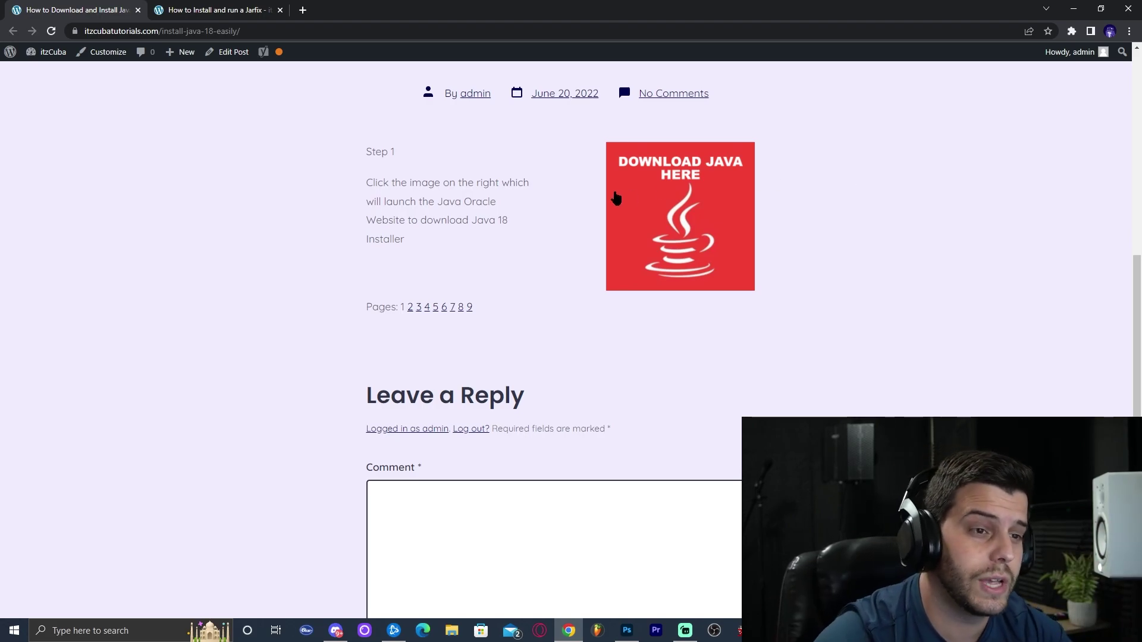
left_click(731, 199)
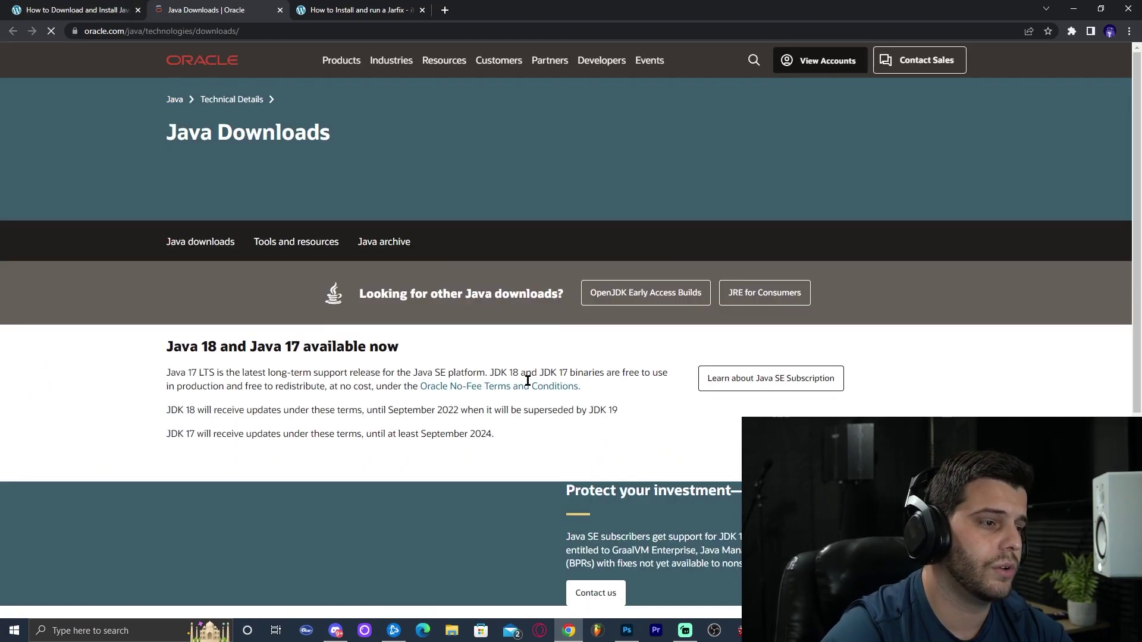
scroll(310, 256, "down", 5)
triple_click(220, 280)
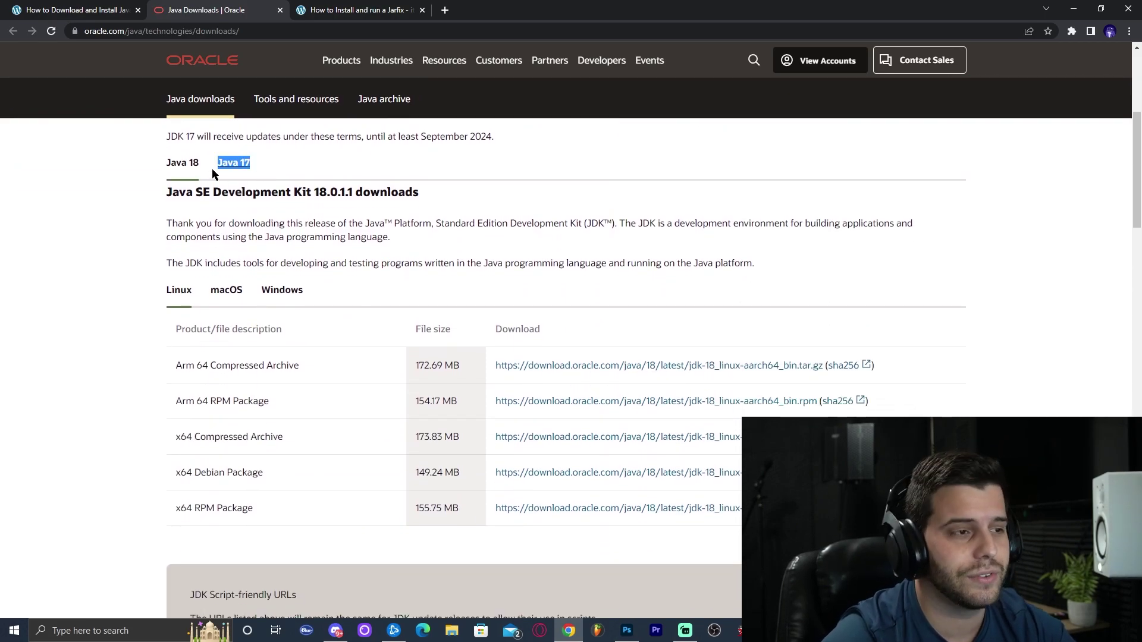
left_click(285, 289)
scroll(343, 365, "down", 1)
left_click_drag(172, 265, 181, 342)
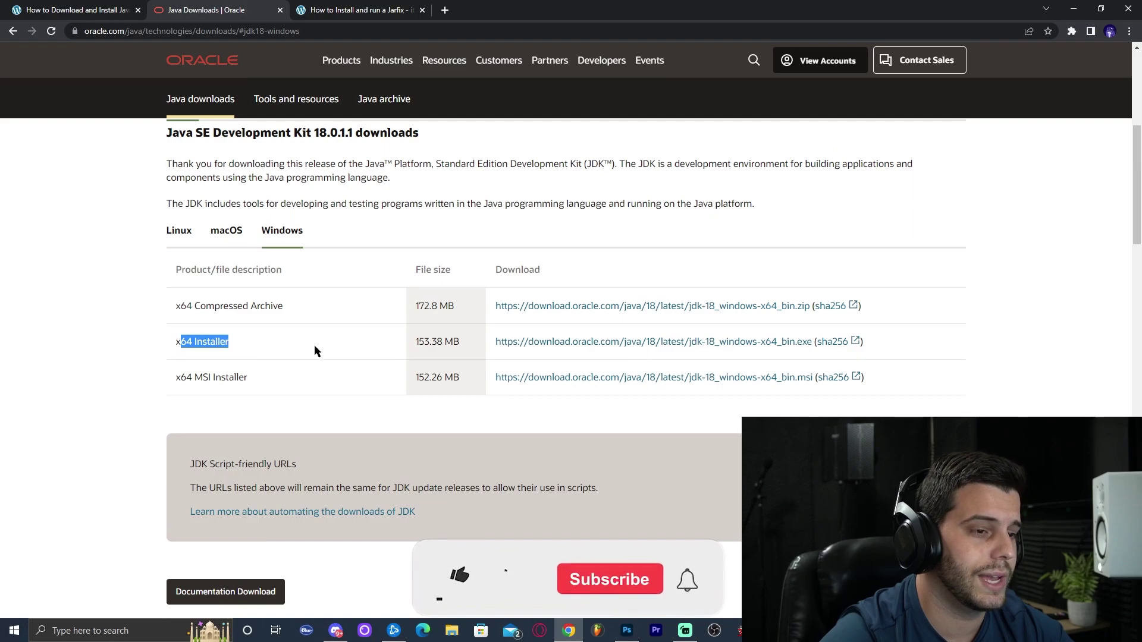
left_click(621, 351)
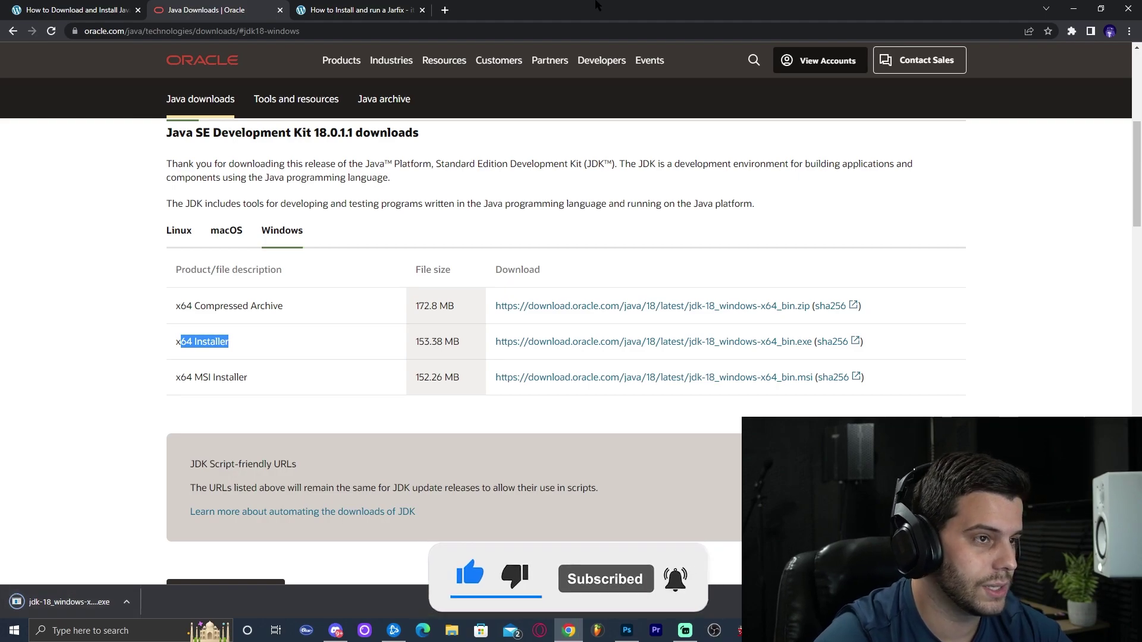
Copy the JDK 18 installer onto the desktop and maximize Chrome again.
key("super+Down")
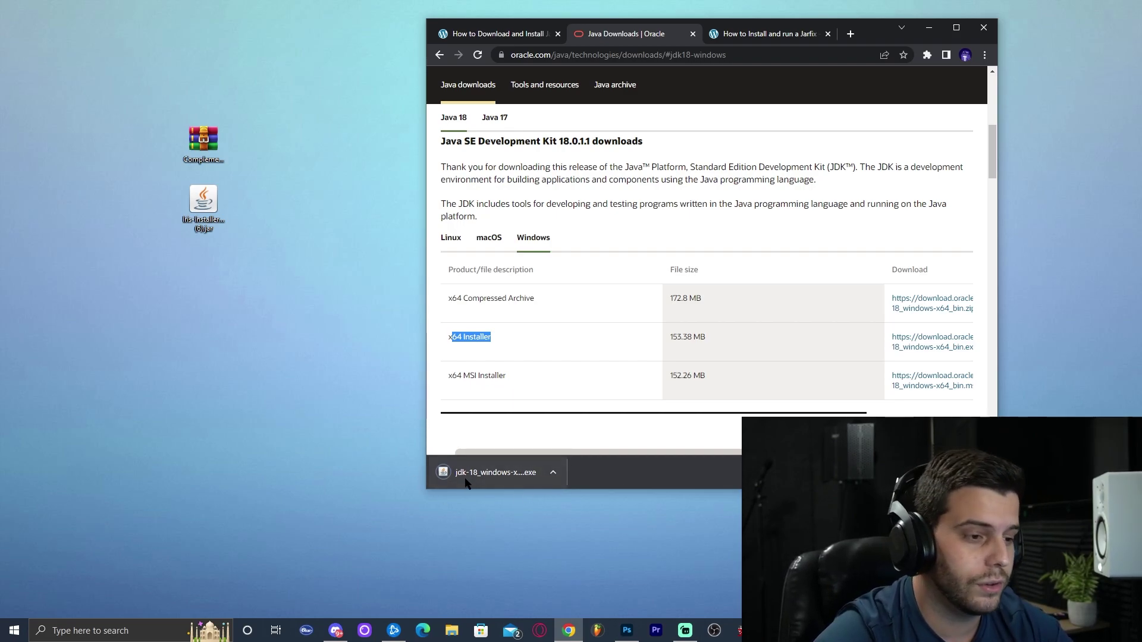
left_click_drag(445, 482, 238, 348)
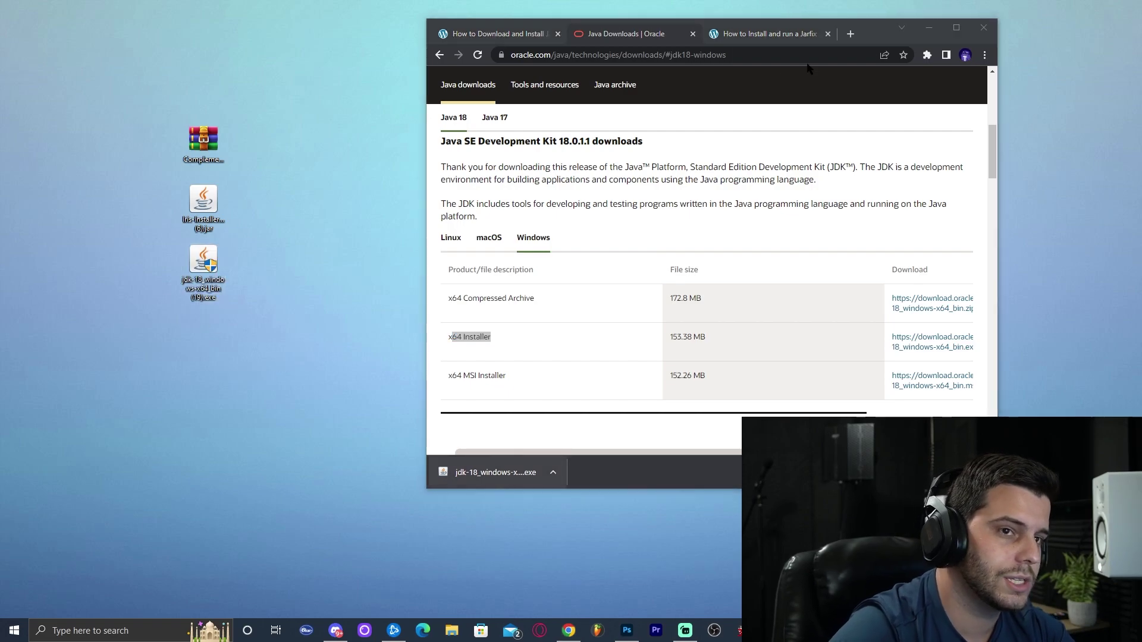
left_click_drag(302, 365, 184, 96)
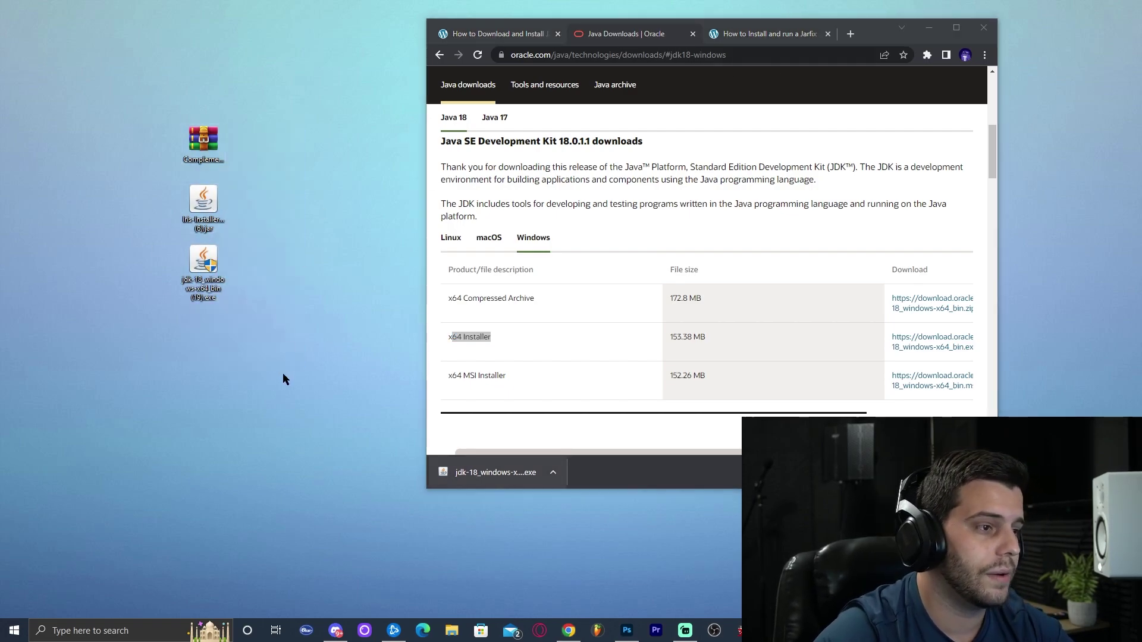
left_click_drag(265, 364, 205, 279)
left_click(963, 25)
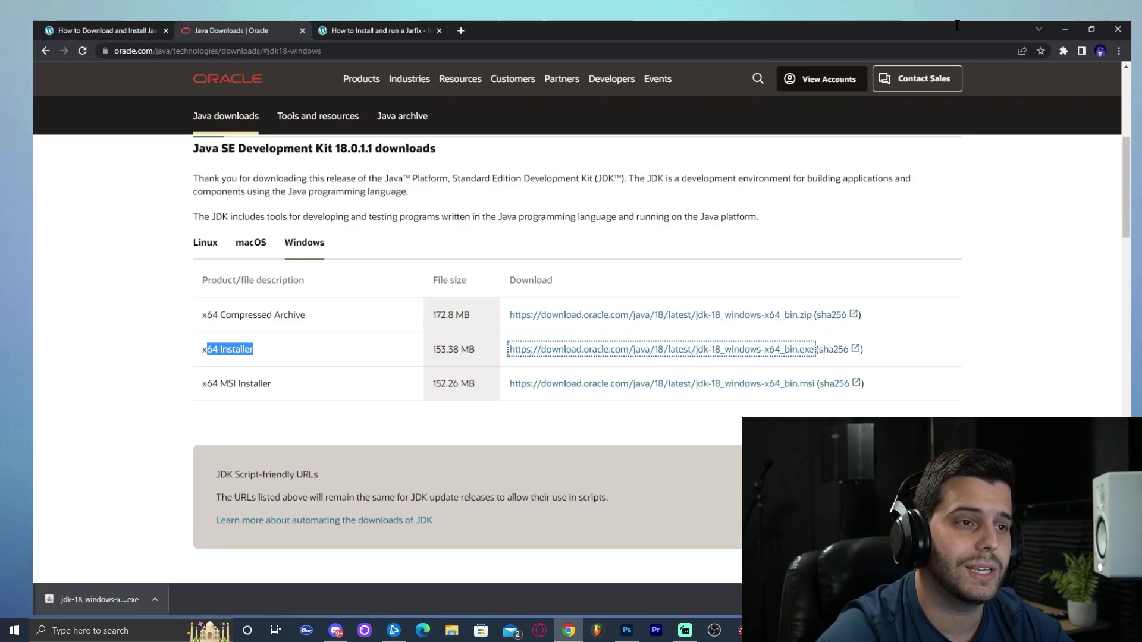
Close the Oracle and tutorial tabs, download jarfix.exe, and drop jarfix (17).exe on the desktop.
left_click(280, 10)
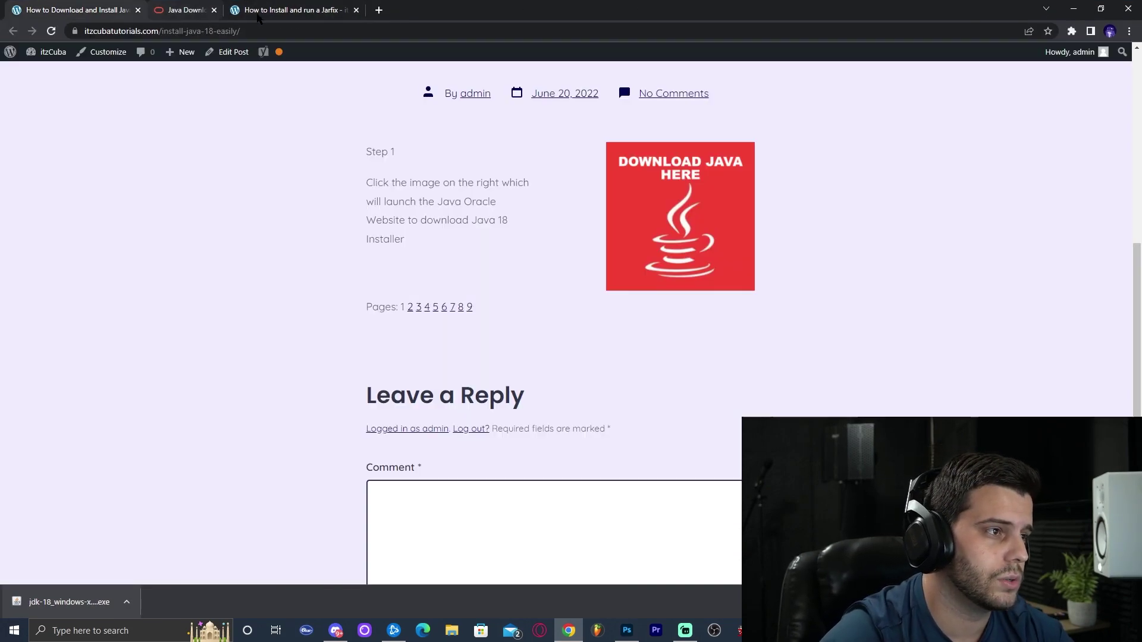
left_click(138, 10)
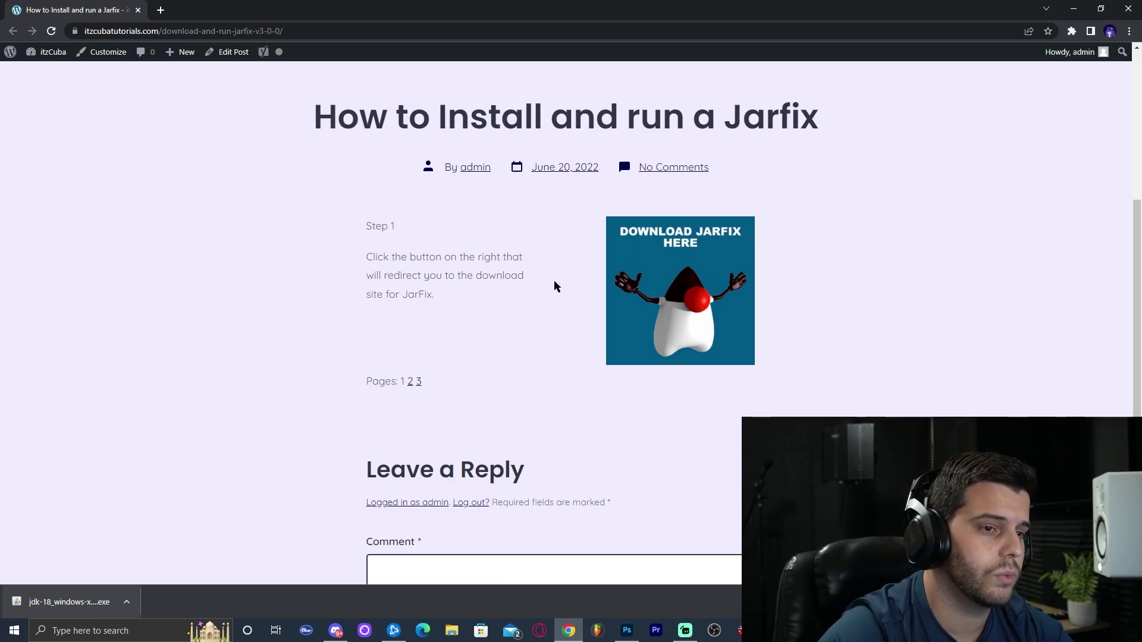
scroll(645, 309, "up", 4)
scroll(423, 375, "down", 2)
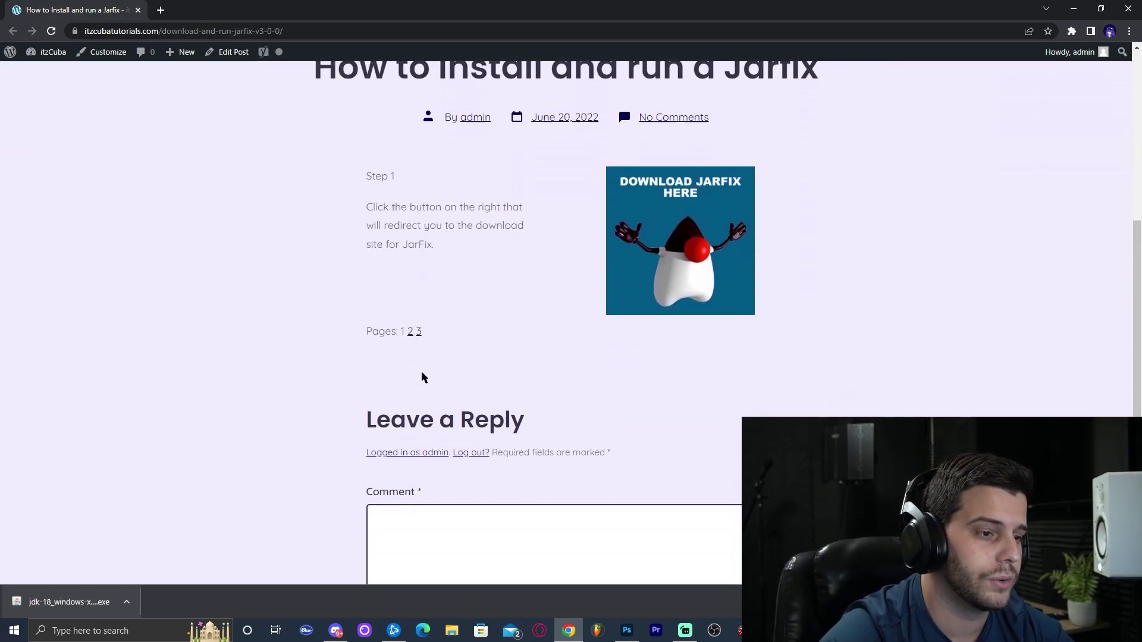
scroll(479, 336, "up", 2)
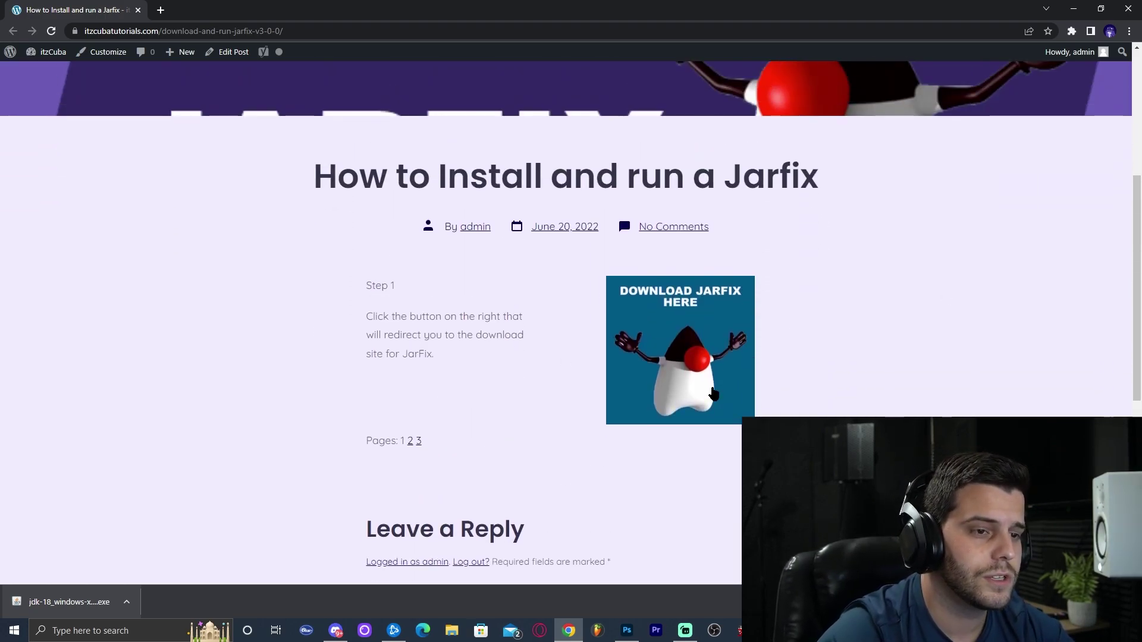
left_click(707, 310)
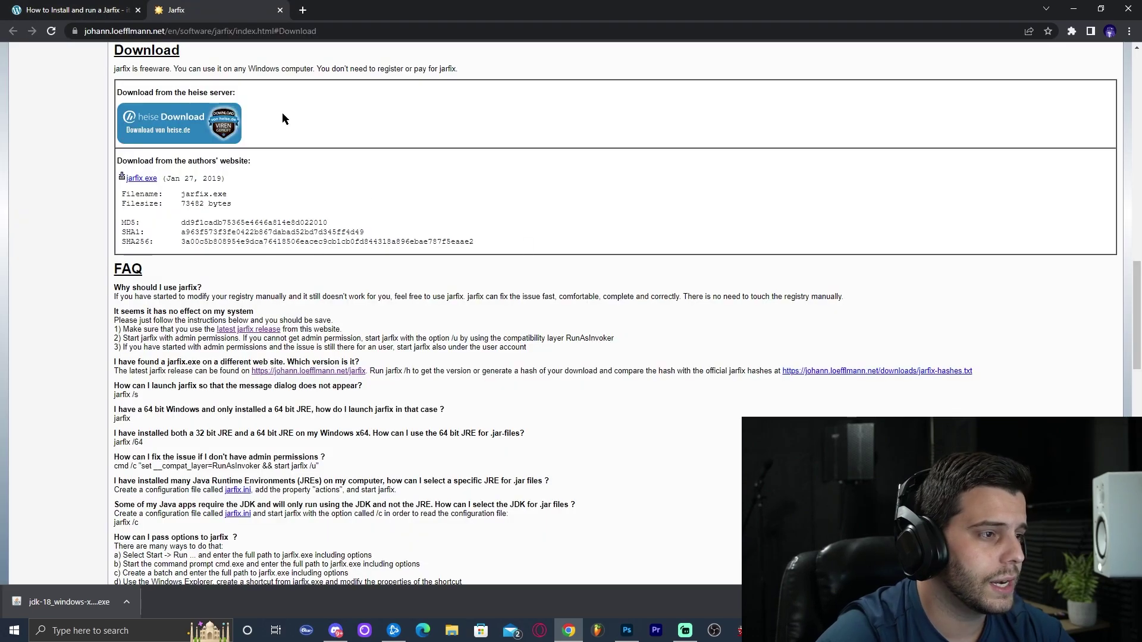
left_click(151, 185)
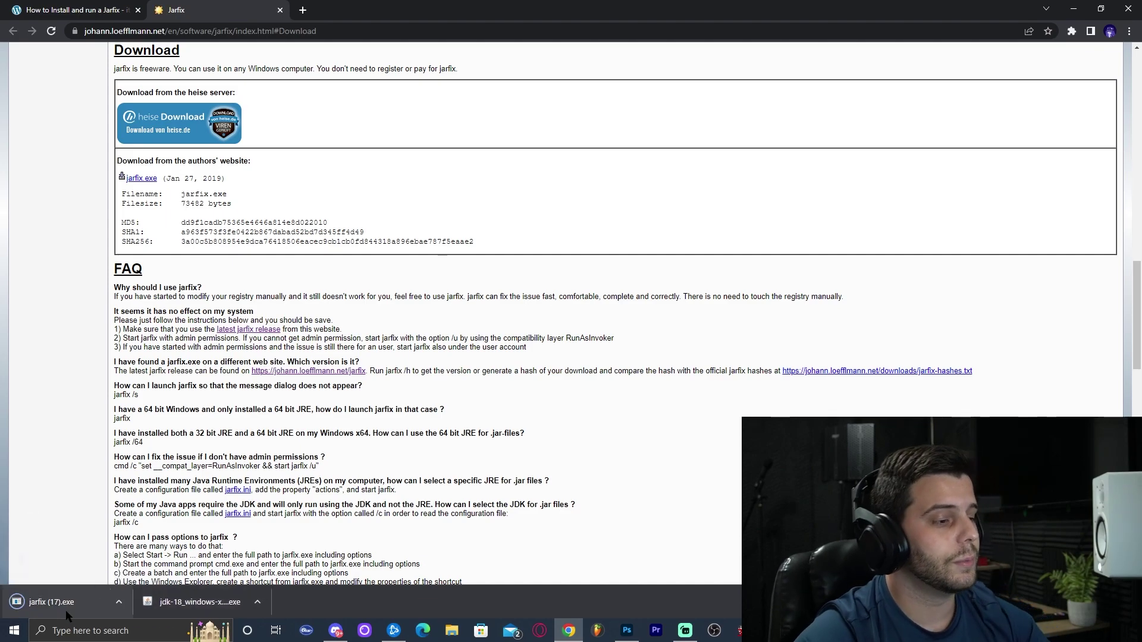
left_click_drag(508, 5, 674, 38)
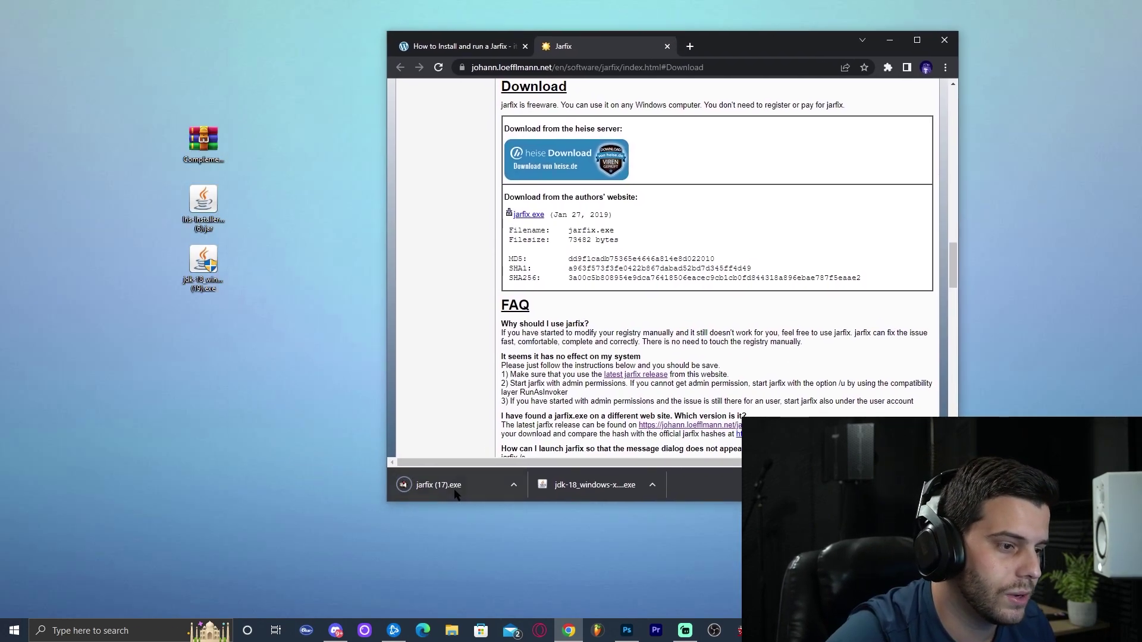
left_click_drag(455, 493, 245, 381)
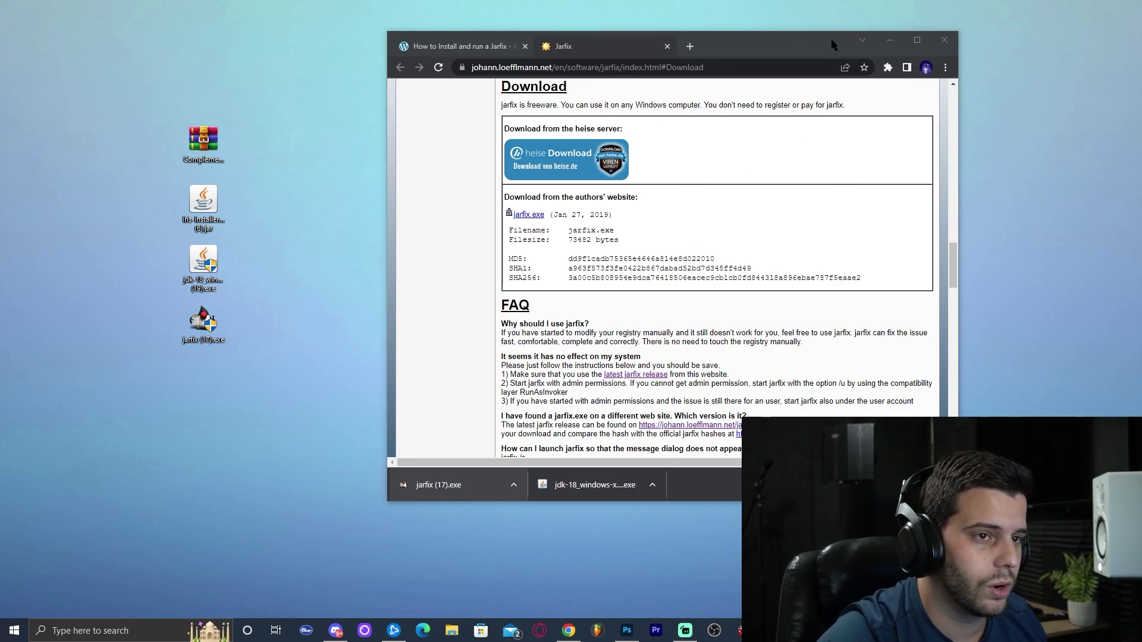
Close Chrome, run jarfix (17).exe, and accept its .jar registration success message.
left_click(945, 39)
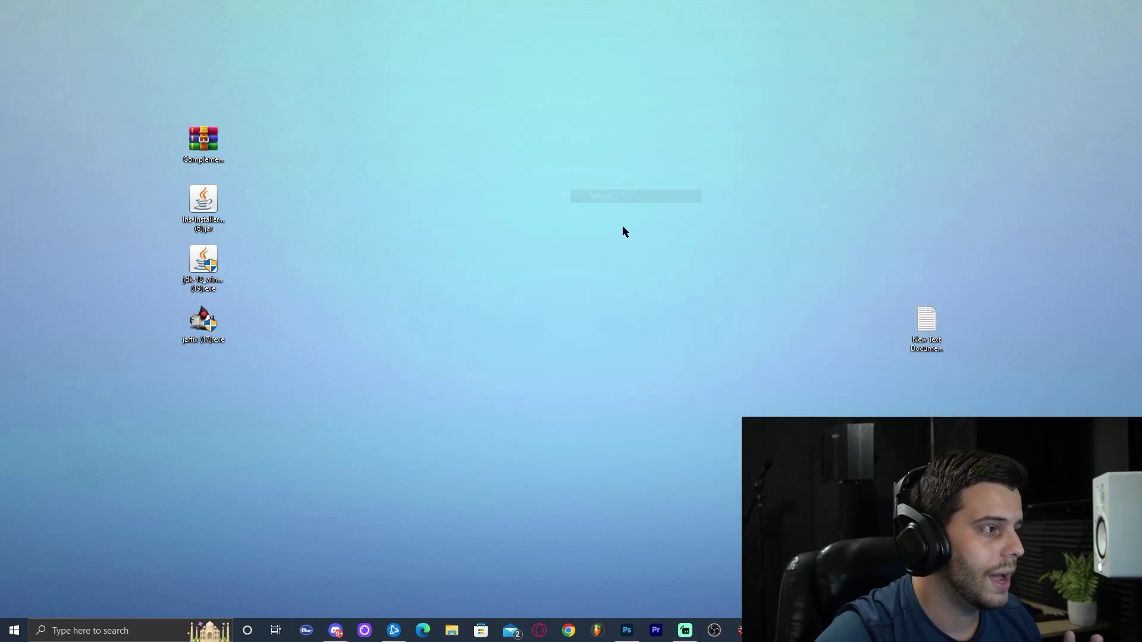
double_click(217, 322)
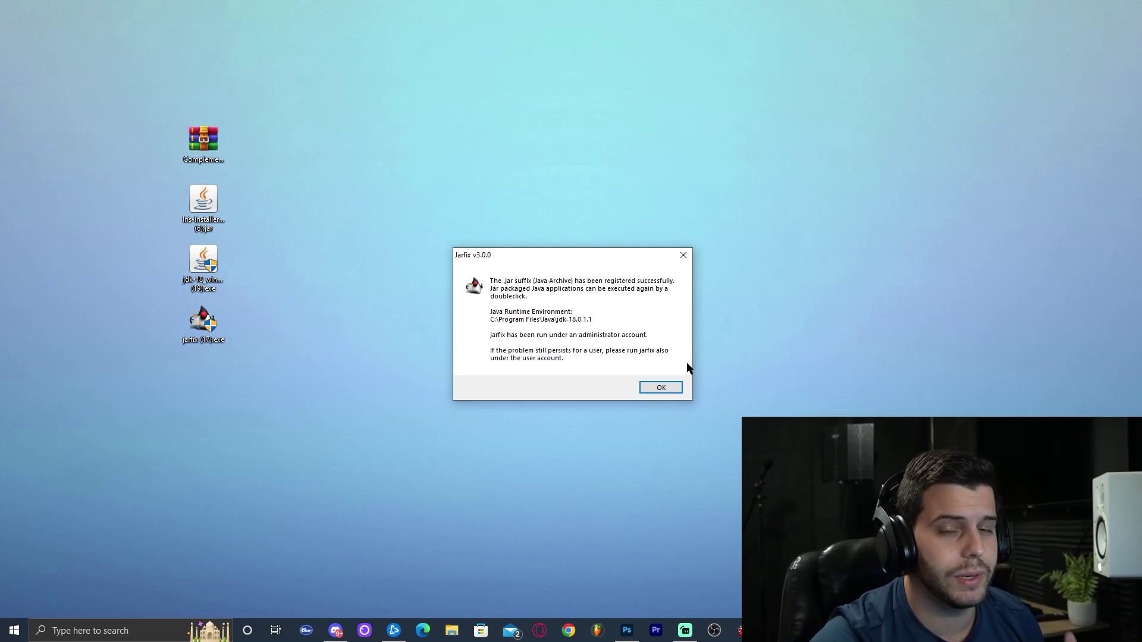
left_click(659, 389)
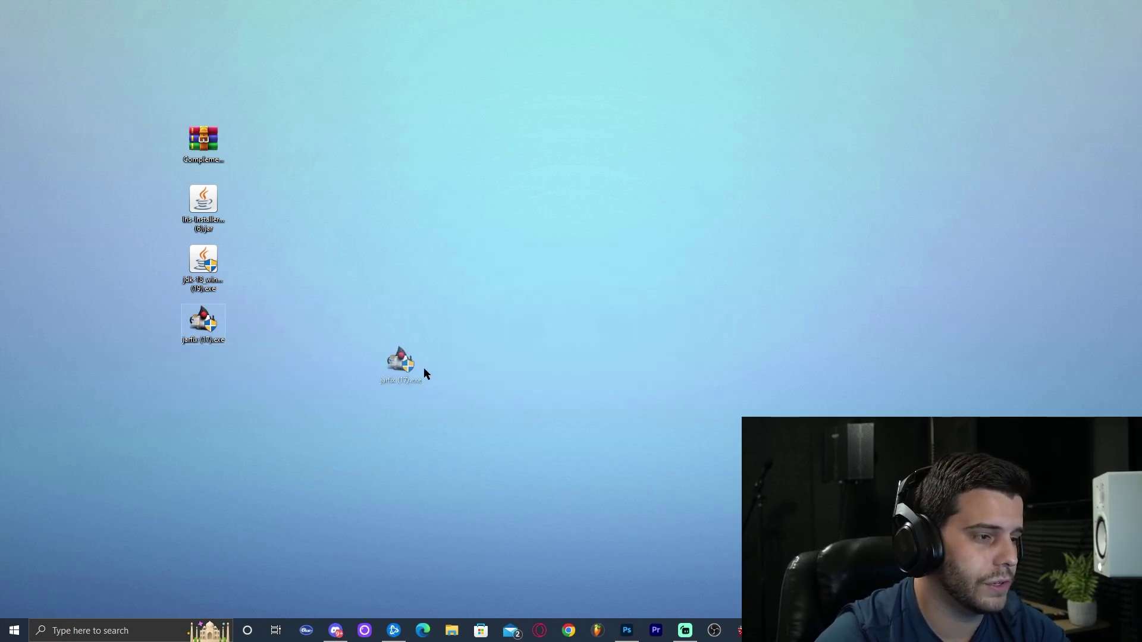
Delete jarfix from the desktop, refresh it, then launch the JDK 18 installer and confirm reinstall.
key("Delete")
left_click_drag(379, 371, 191, 245)
right_click(489, 245)
left_click(504, 280)
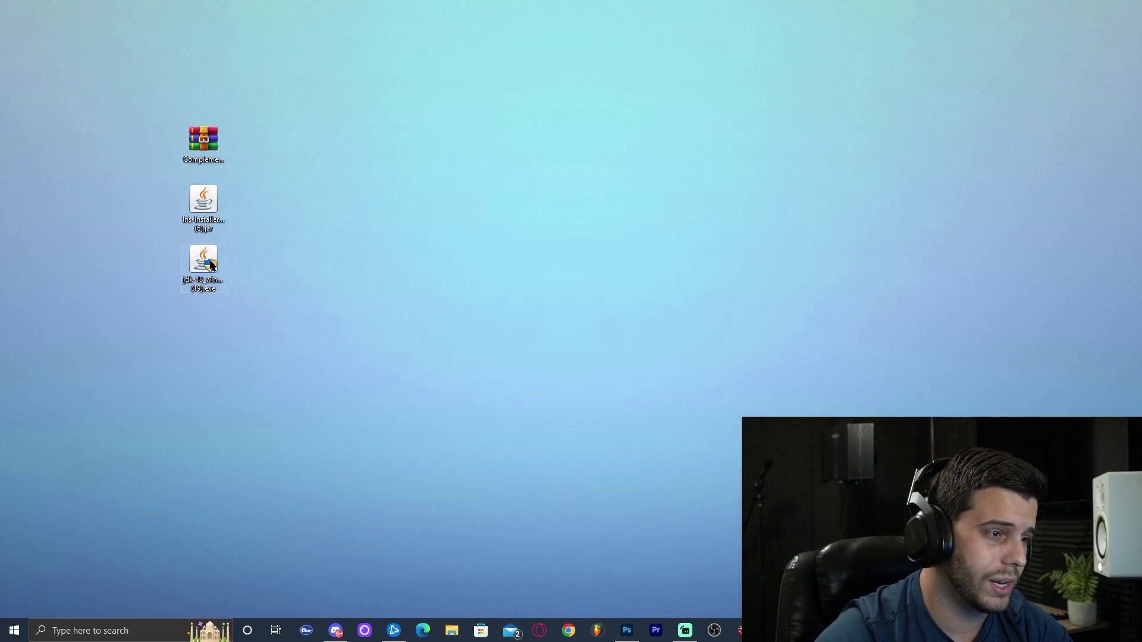
double_click(212, 264)
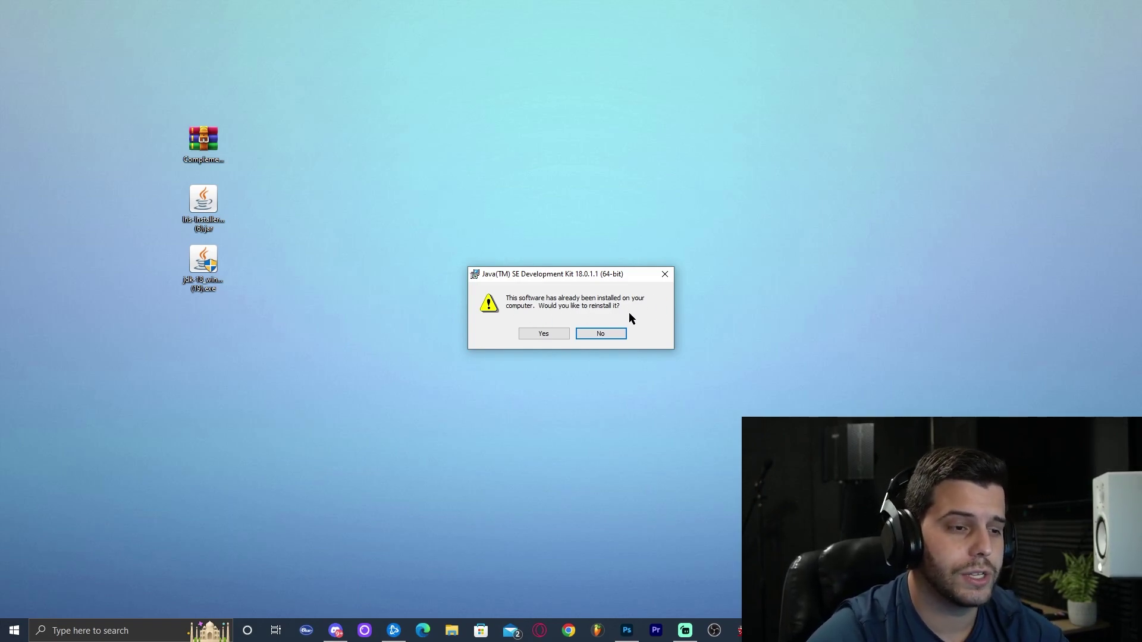
left_click(538, 333)
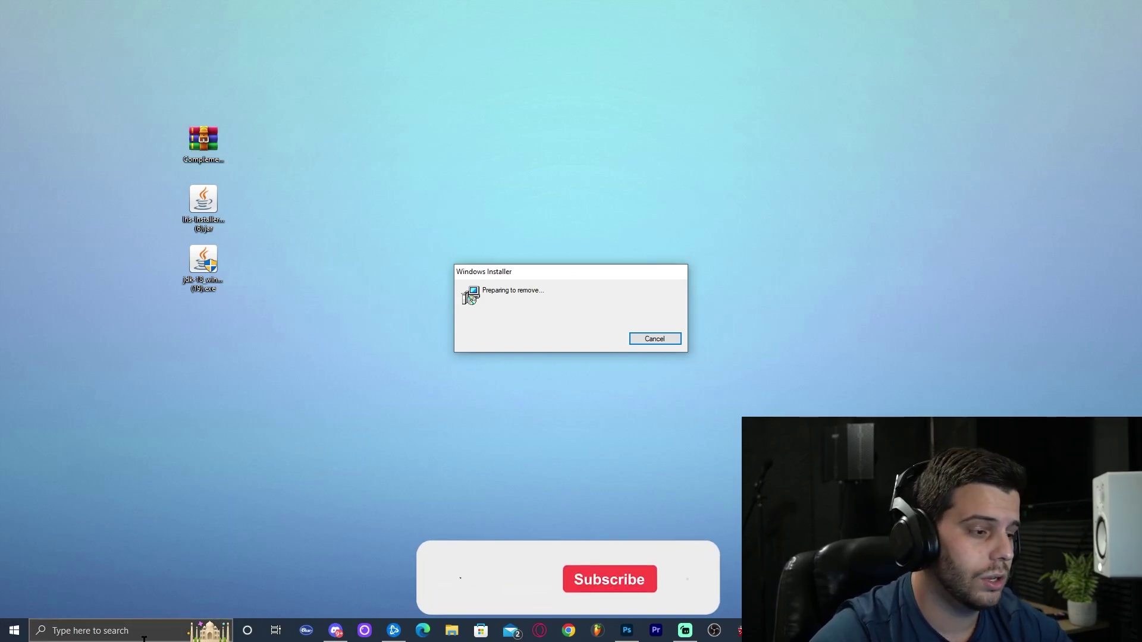
Search Add or remove programs for 'java', find no Java app listed, and close Settings.
left_click(88, 630)
type("add")
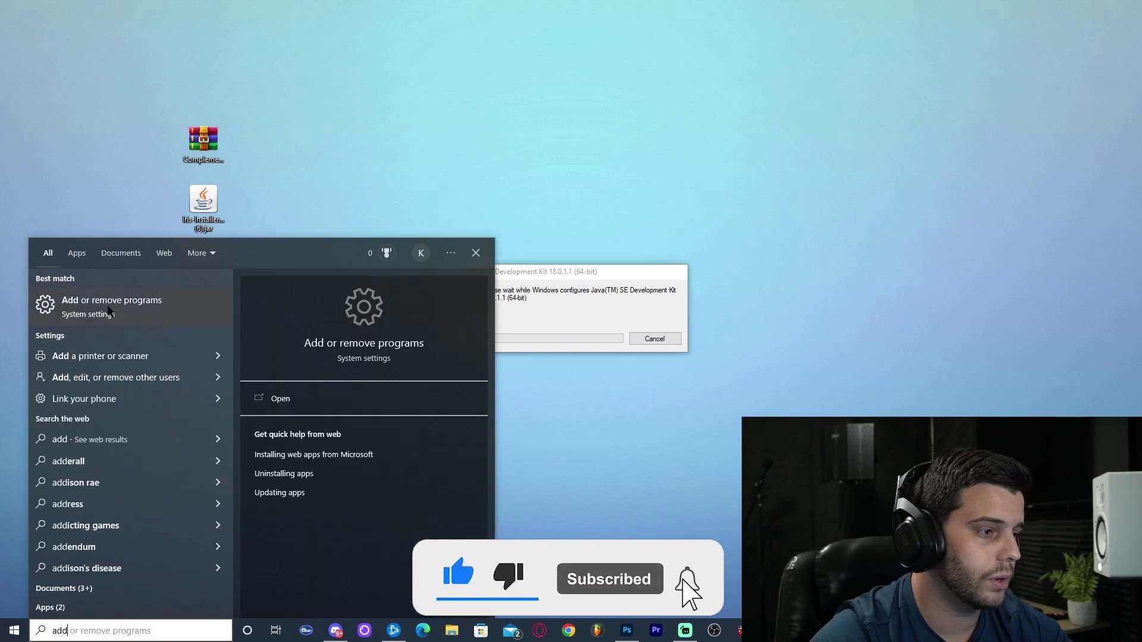
left_click(109, 311)
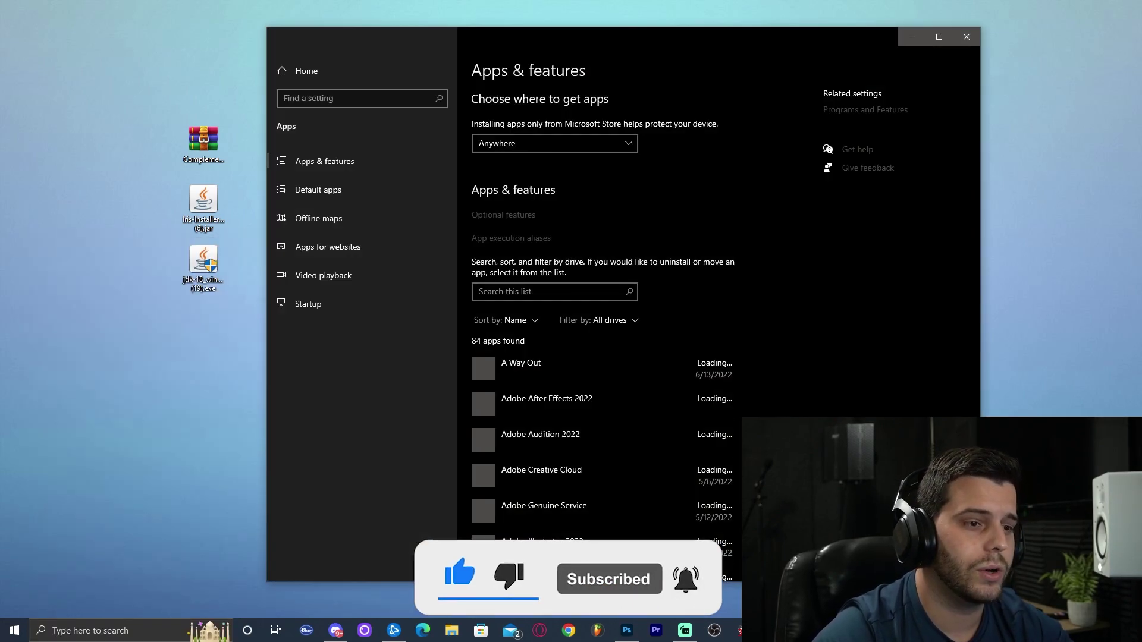
left_click(543, 293)
type("java")
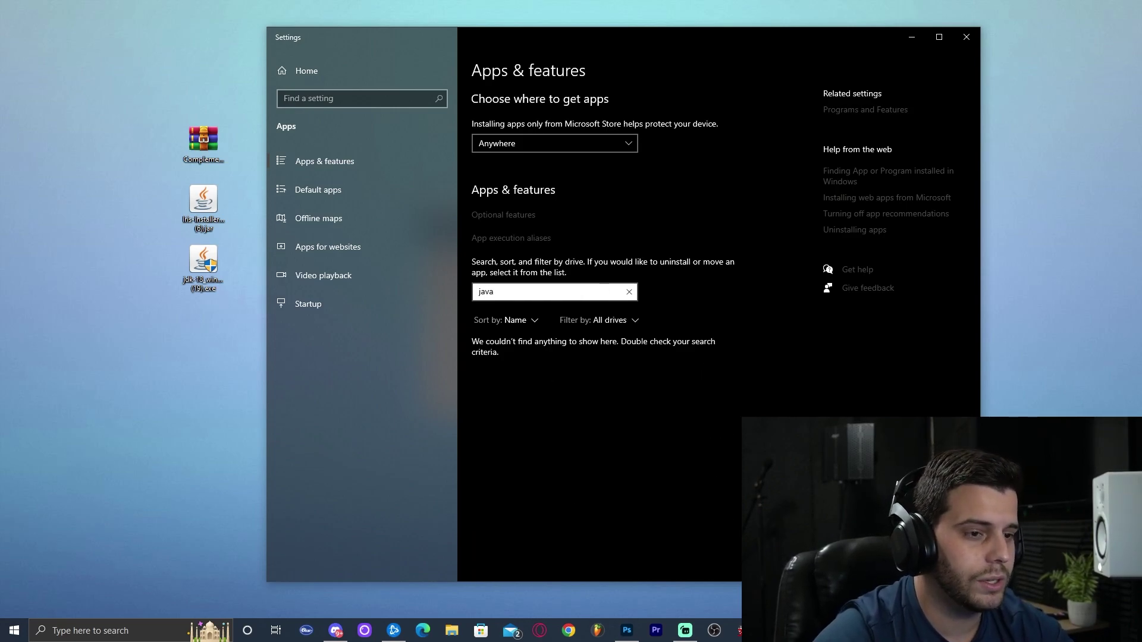
key("Tab")
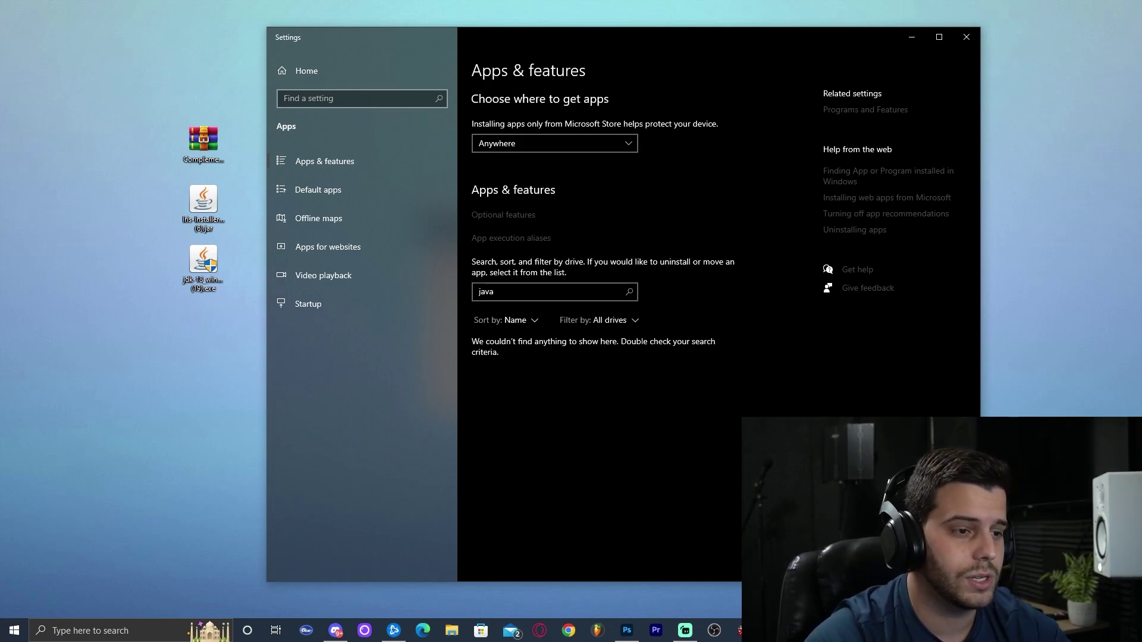
left_click(517, 292)
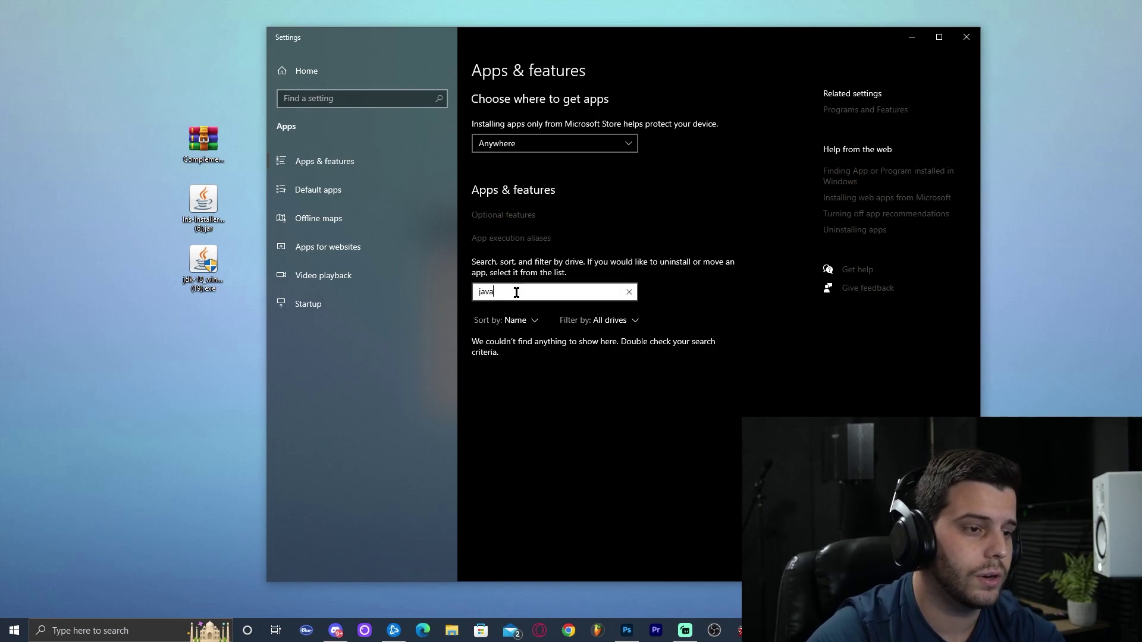
key("BackSpace")
key("BackSpace")
key("BackSpace")
type("java")
key("Tab")
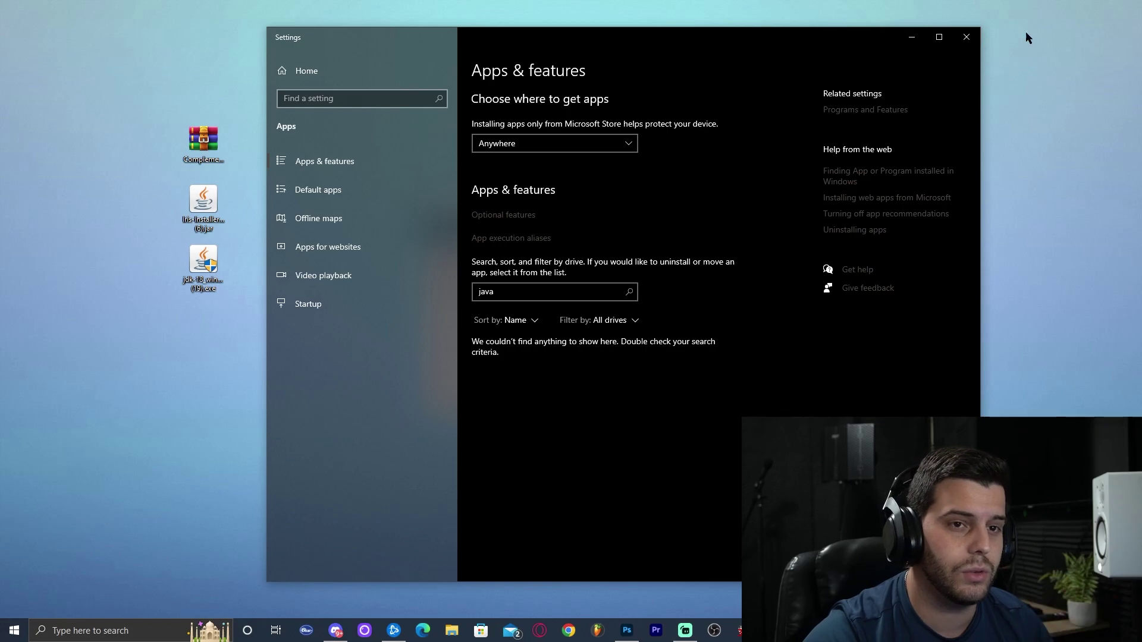
left_click(966, 37)
Install JDK 18.0.1.1 to the default C:\Program Files\Java\jdk-18.0.1.1 folder.
left_click(630, 409)
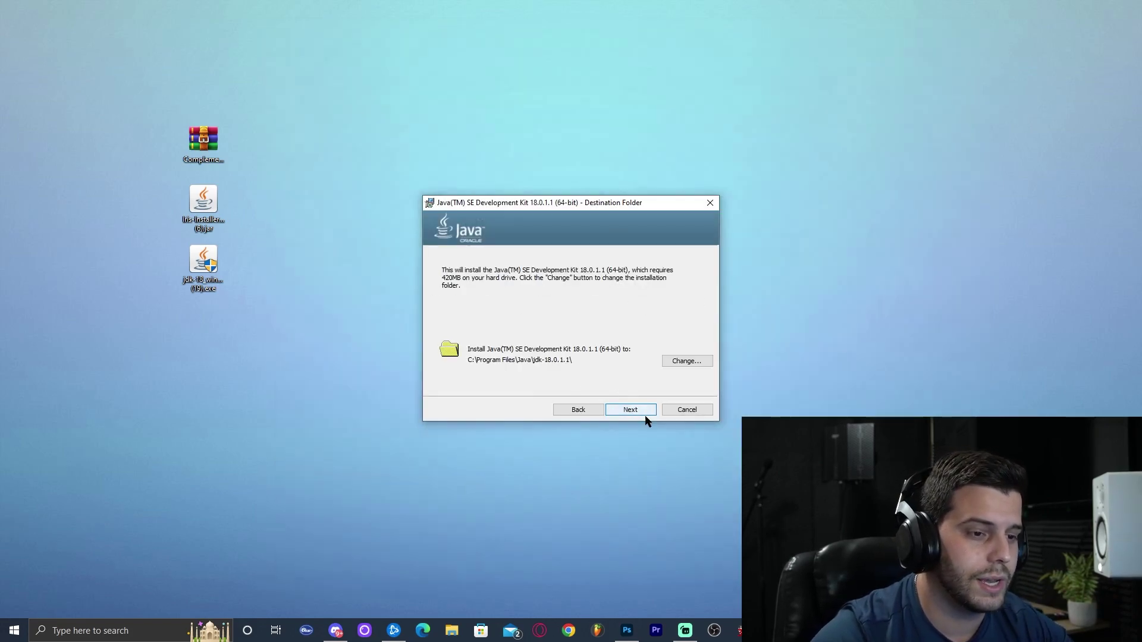
left_click(632, 410)
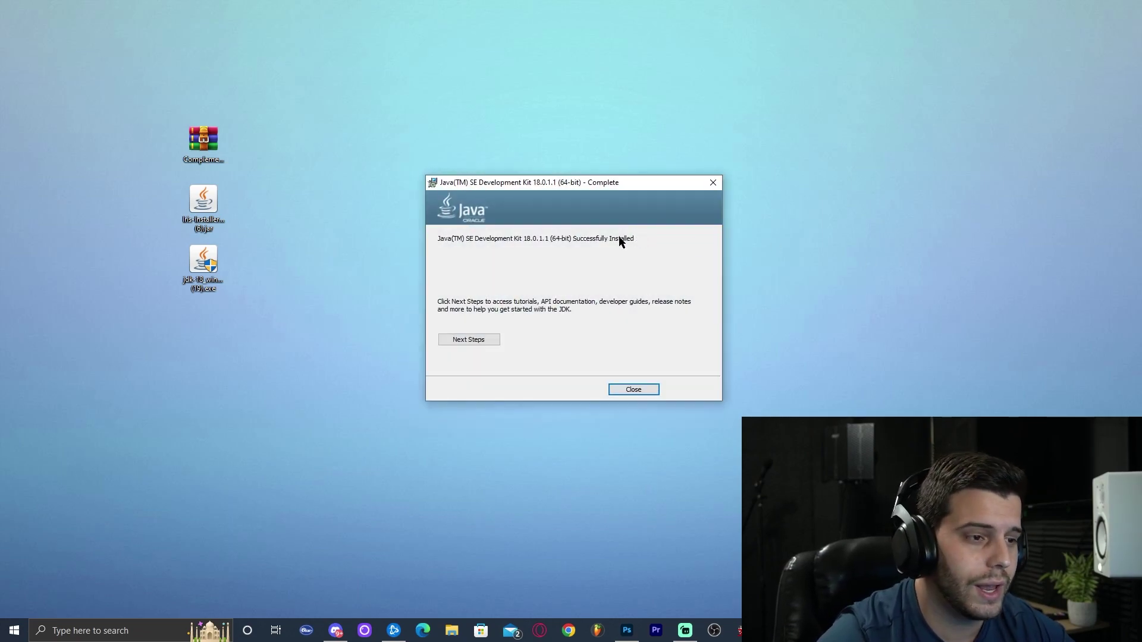
Close the finished installer and verify Java SE Development Kit 18.0.1.1 (64-bit) appears under 'java' in installed apps.
left_click(633, 389)
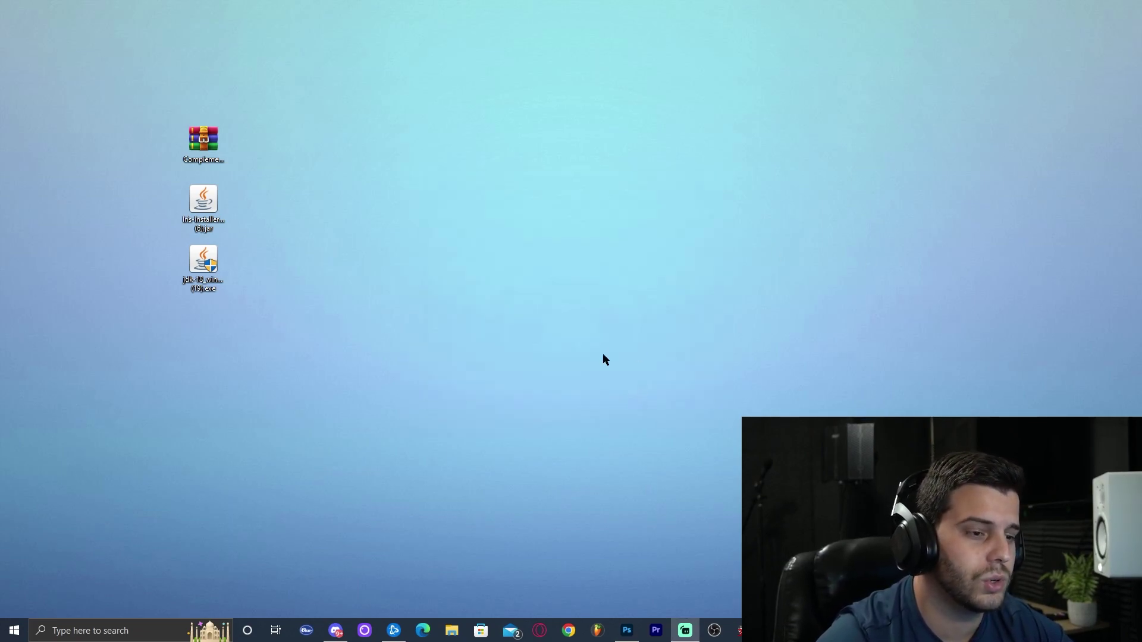
left_click(119, 630)
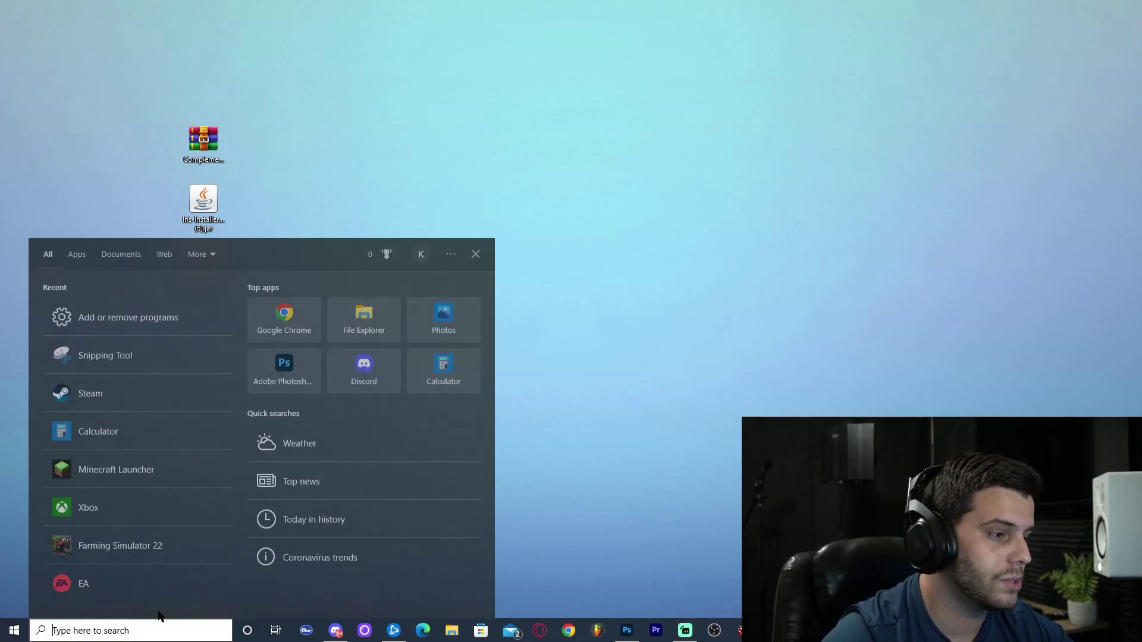
type("a")
key("Return")
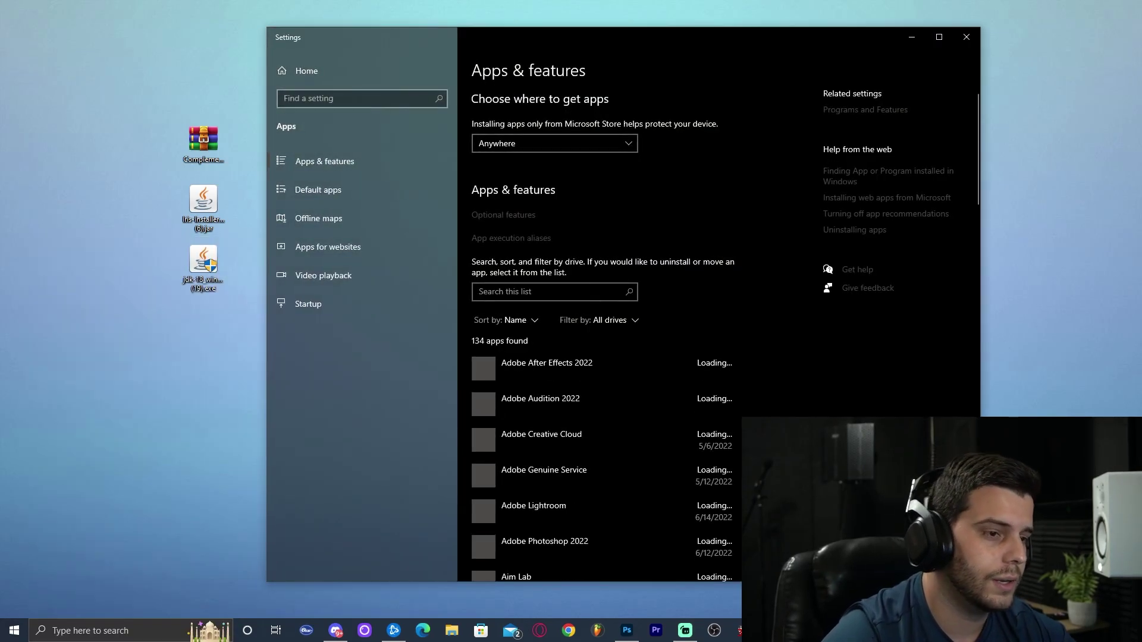
left_click(596, 288)
type("java")
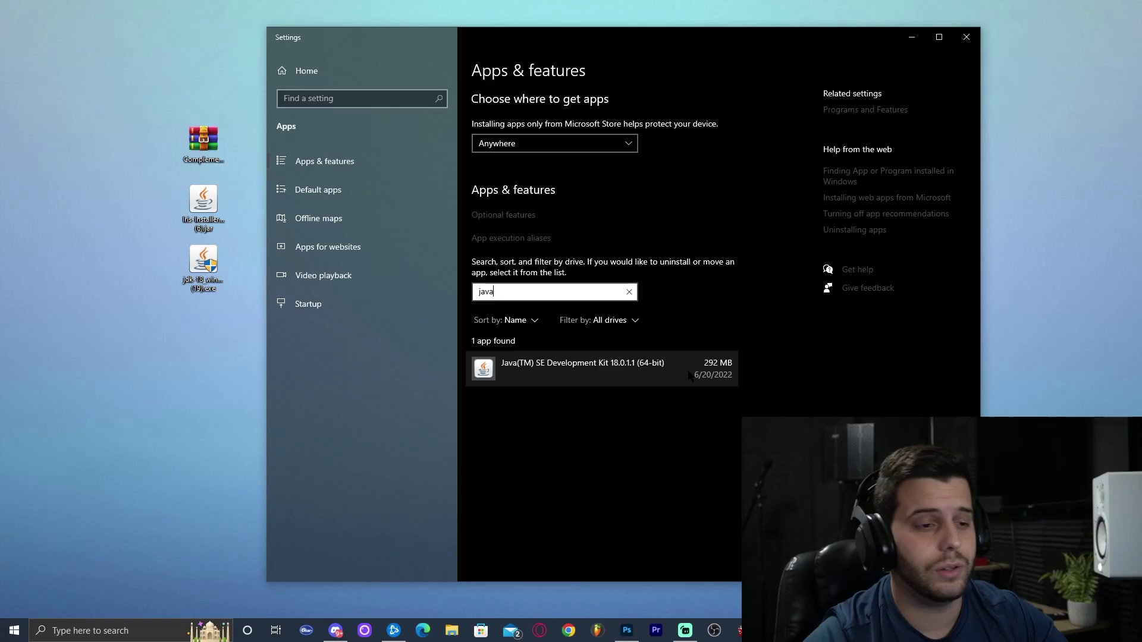
left_click(967, 38)
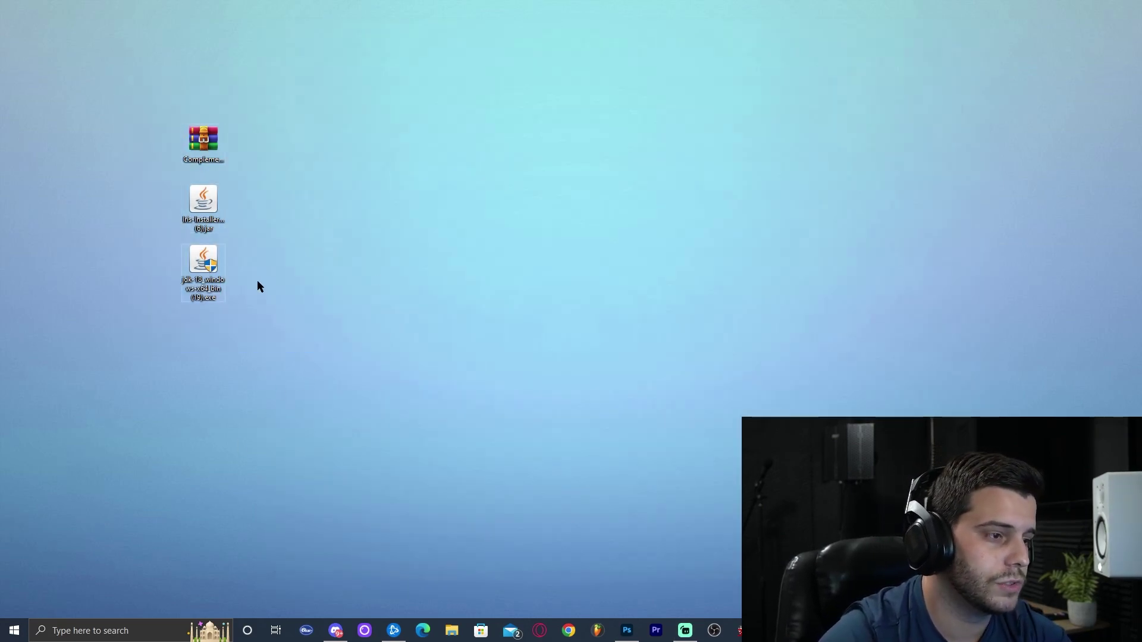
Drag the JDK installer into the Recycle Bin and refresh the desktop.
left_click_drag(691, 440, 862, 488)
left_click_drag(291, 298, 182, 105)
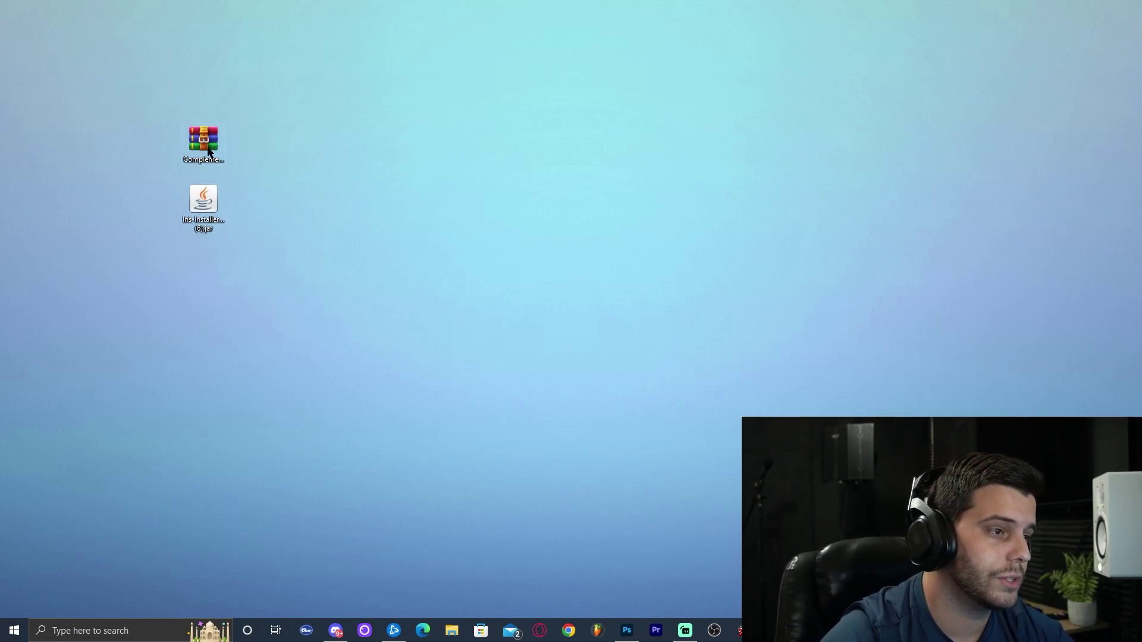
right_click(339, 171)
left_click(368, 204)
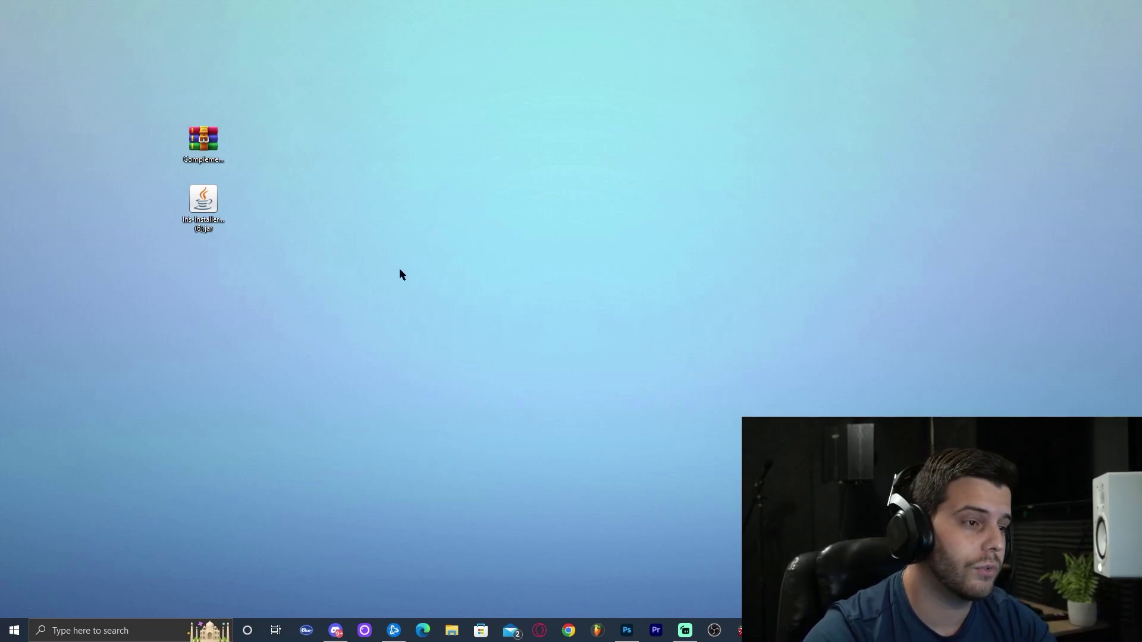
Install the Iris & Sodium edition for game version 1.19 with the Iris installer, then select its jar on the desktop.
right_click(435, 213)
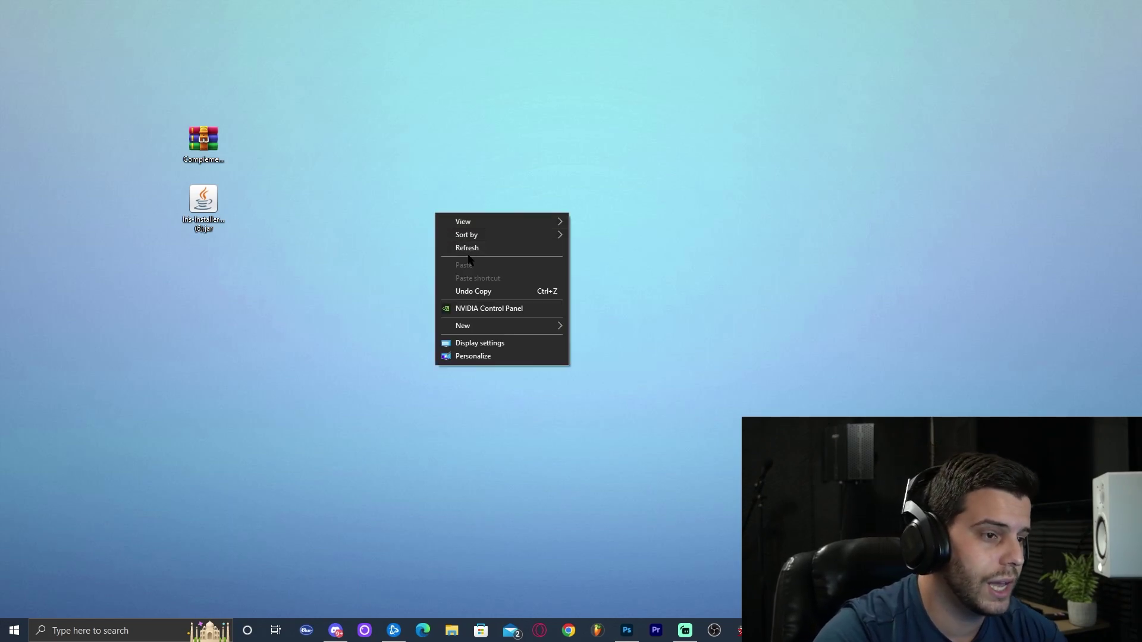
left_click(221, 210)
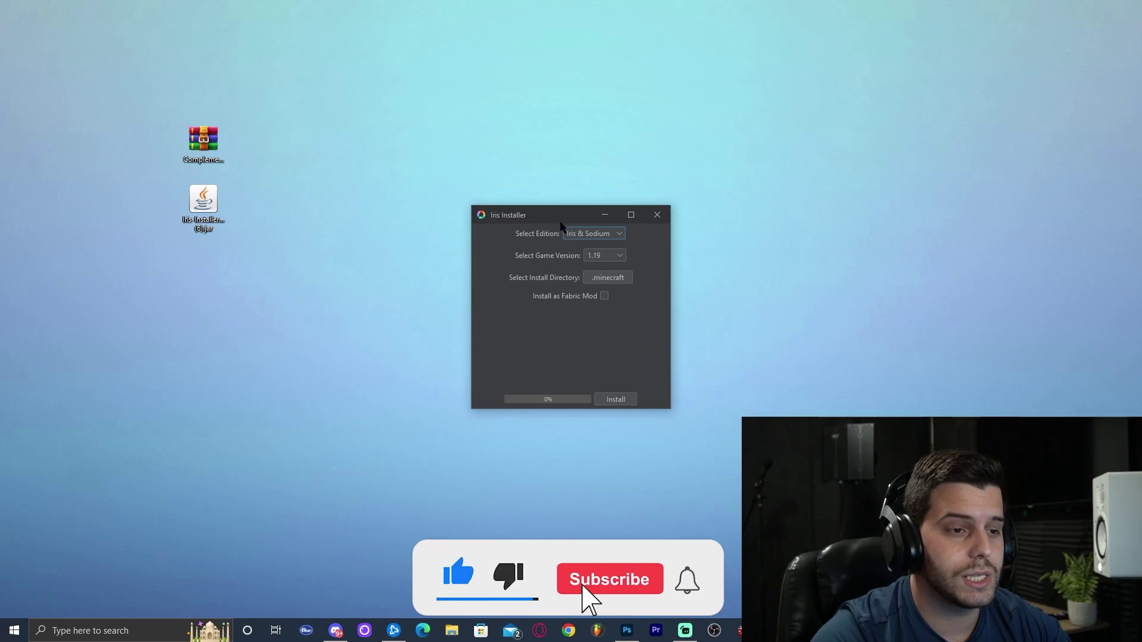
left_click(617, 235)
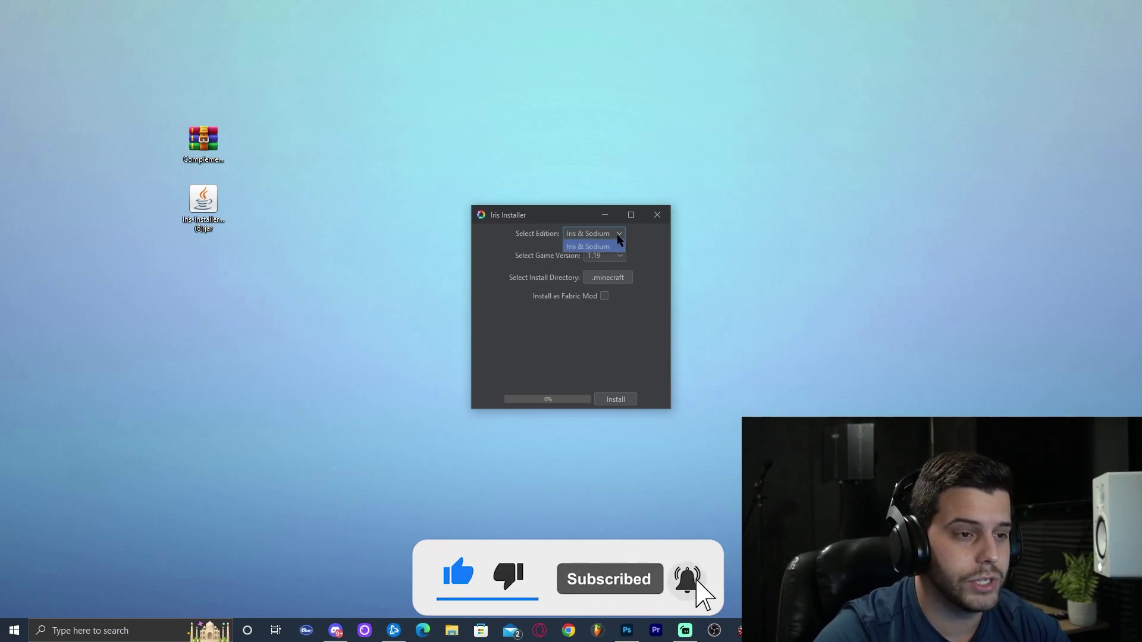
left_click(618, 247)
left_click(619, 255)
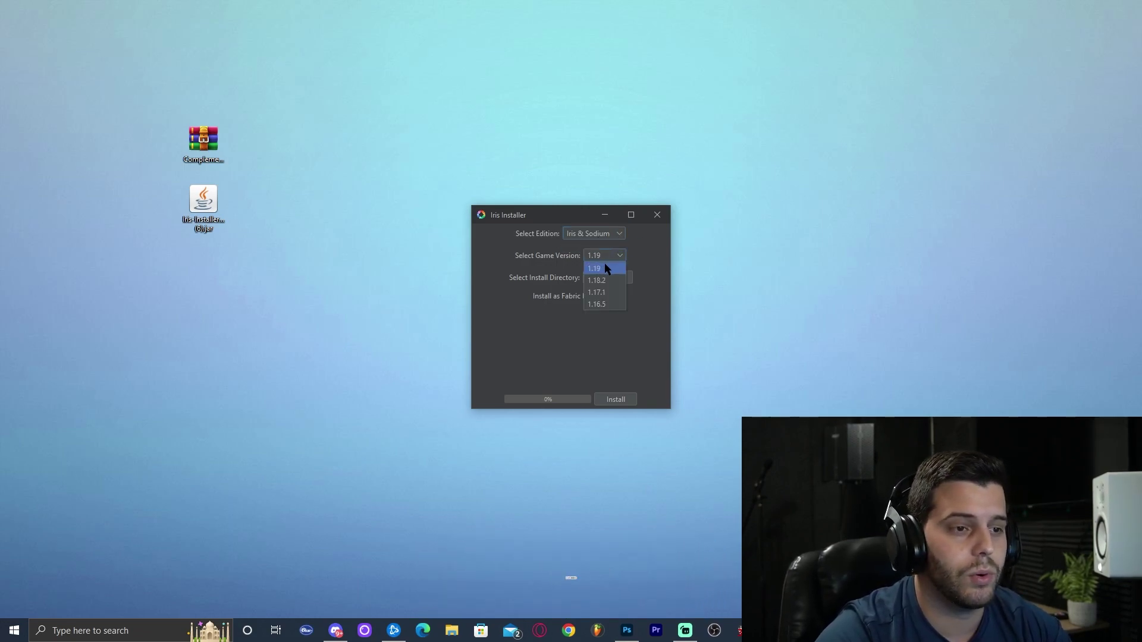
left_click(604, 267)
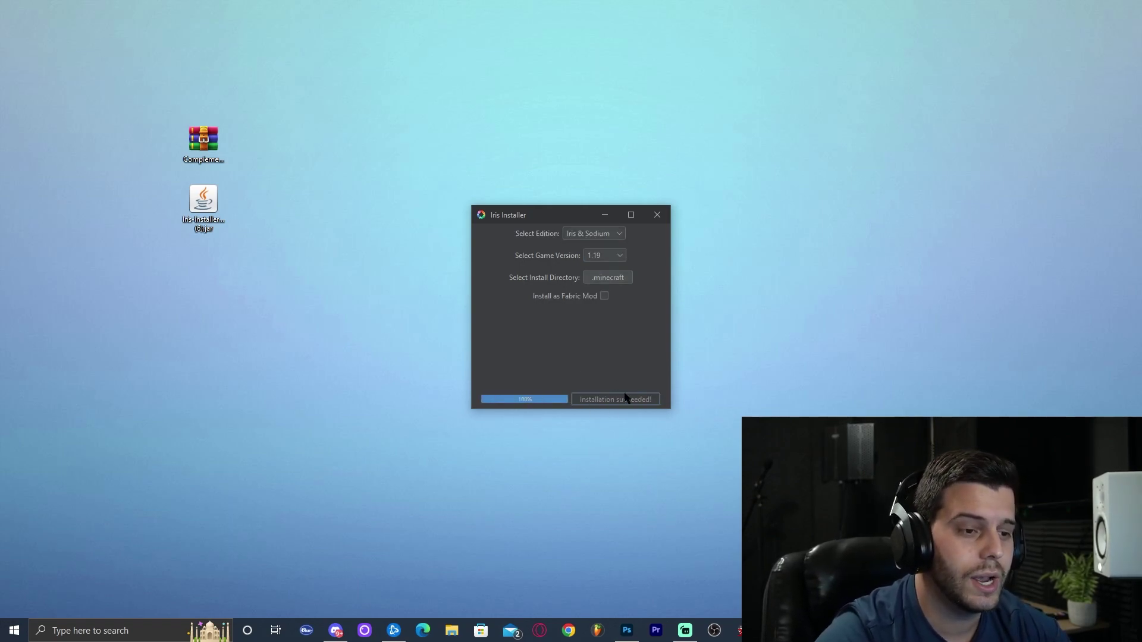
left_click(656, 215)
left_click_drag(254, 245, 205, 200)
Delete the Iris installer jar and refresh the desktop.
key("Delete")
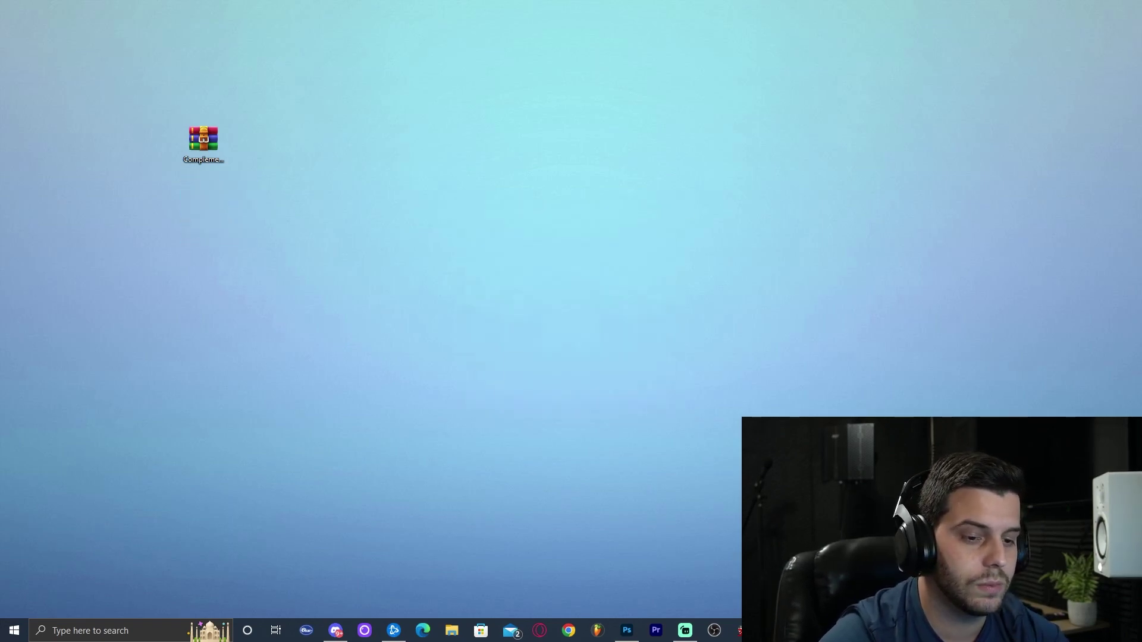
right_click(520, 177)
left_click(540, 212)
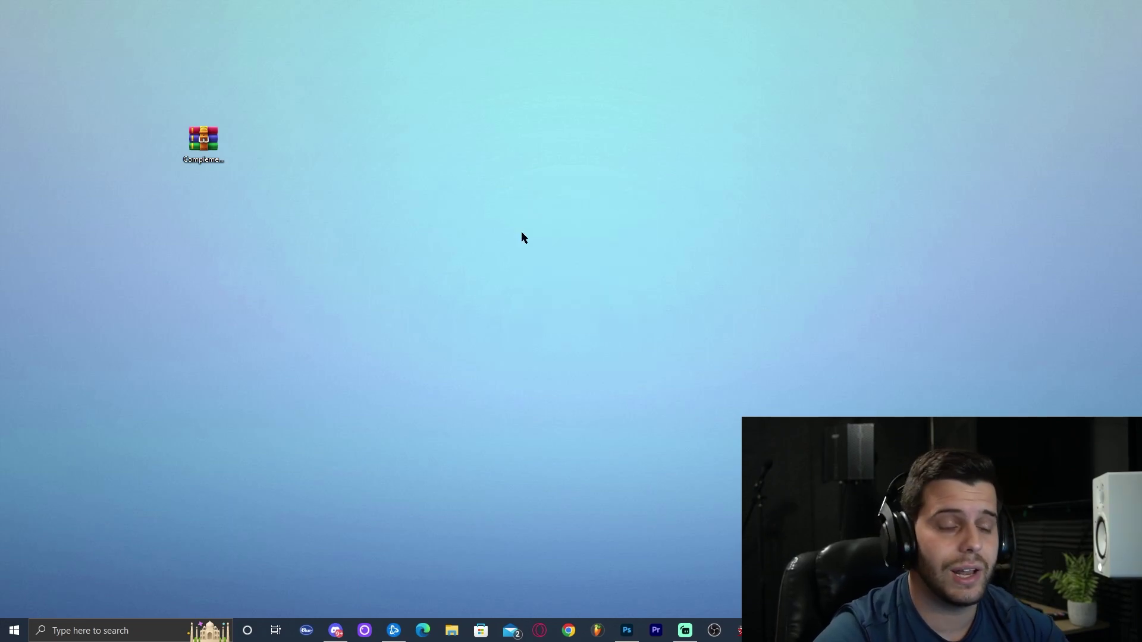
Search 'mine' in Windows search and launch the Minecraft Launcher.
left_click(144, 629)
type("mine")
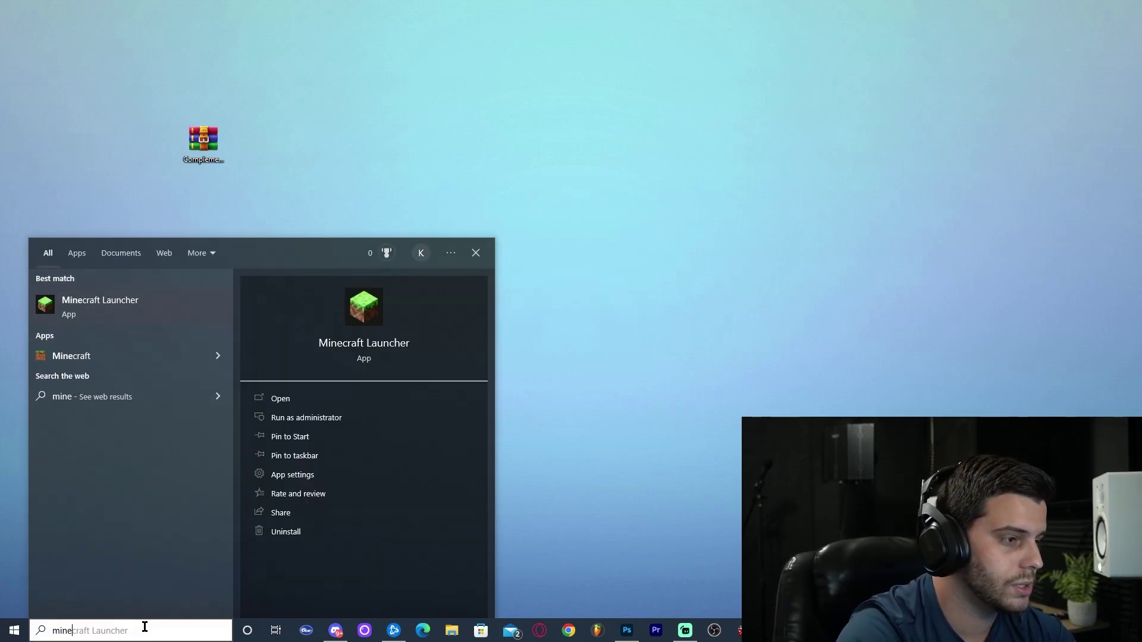
left_click(82, 300)
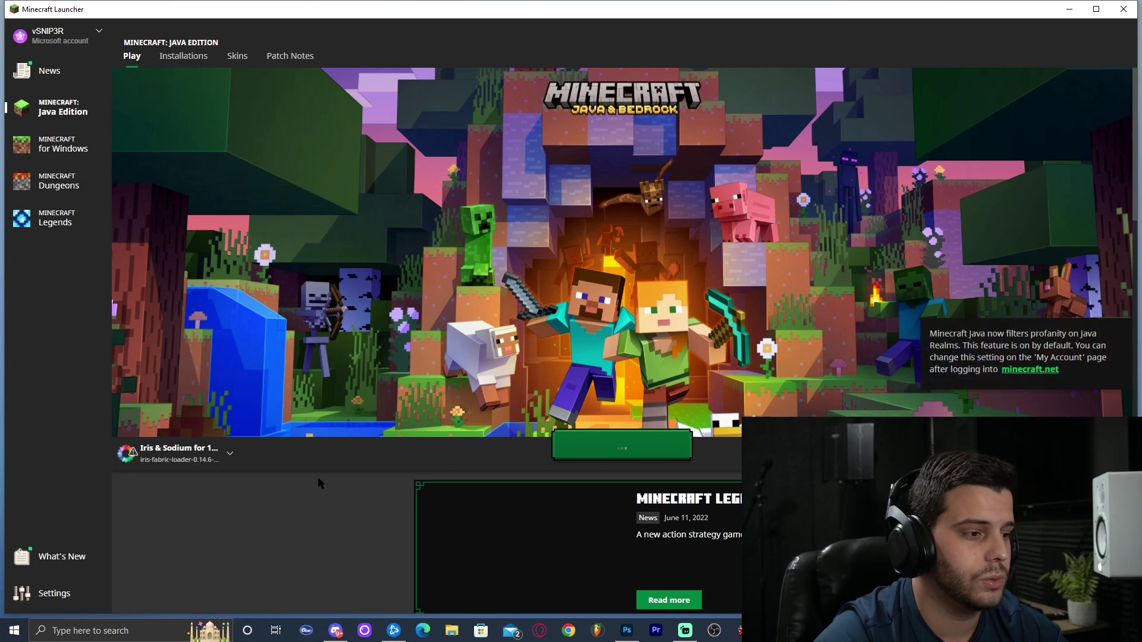
mouse_move(160, 457)
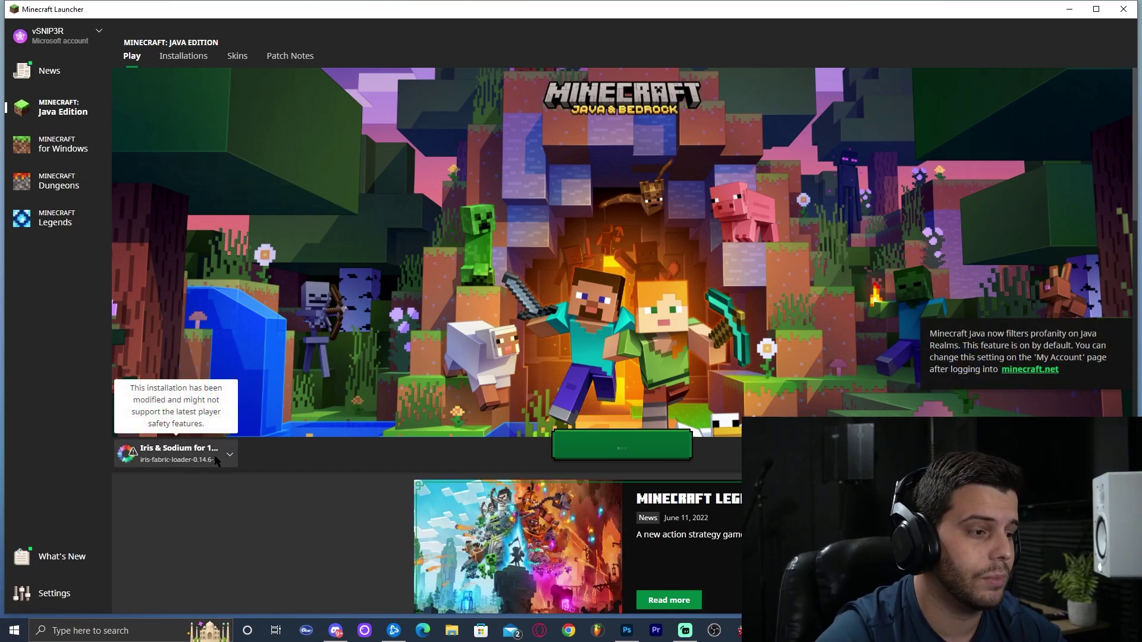
Open the Installations tab and toggle the modded installations filter off and on.
left_click(184, 56)
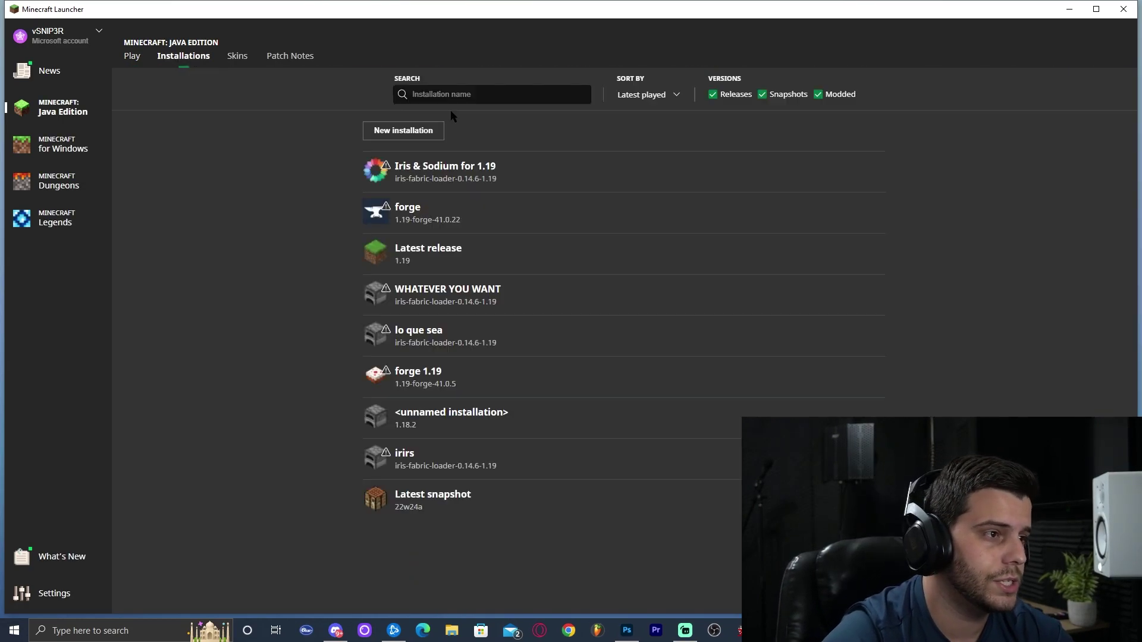
left_click(817, 94)
left_click(818, 94)
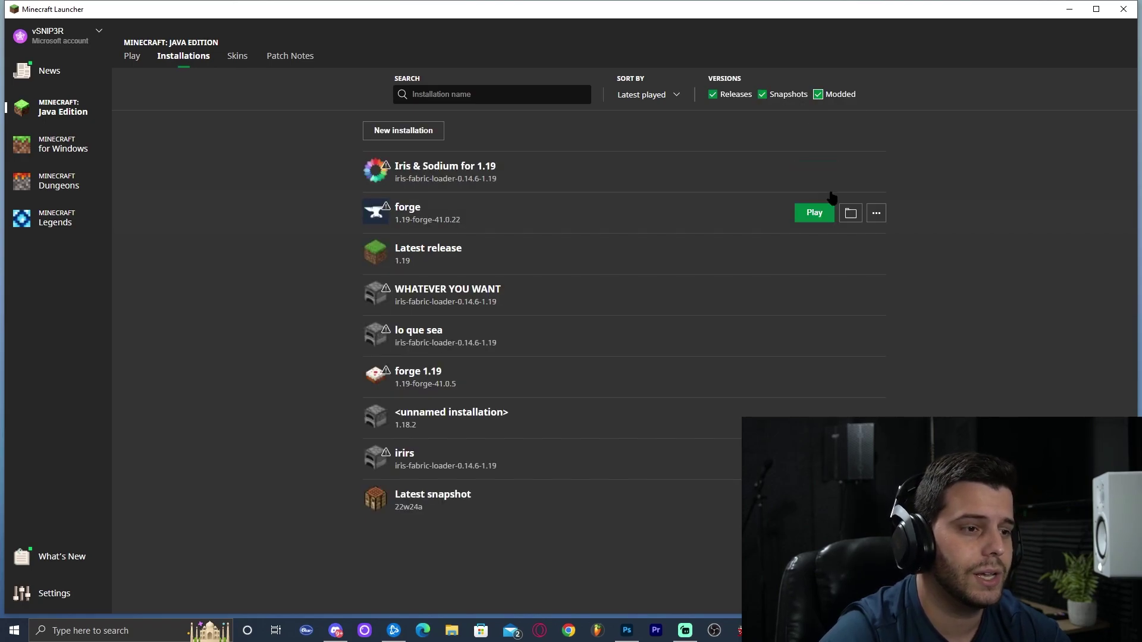
left_click(818, 94)
left_click(818, 94)
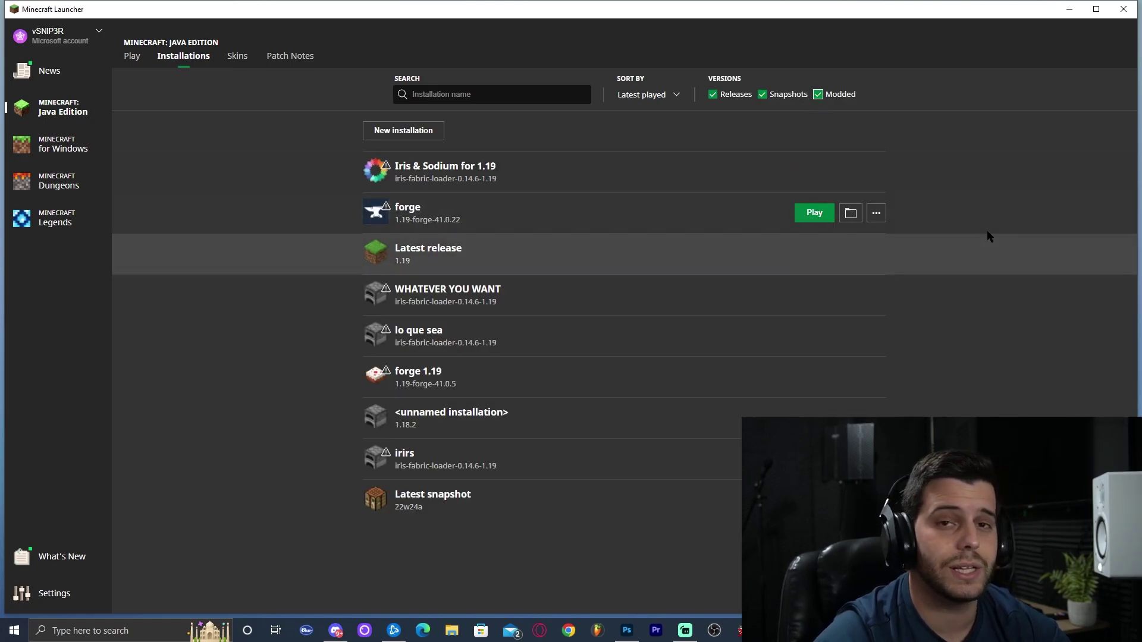
left_click(818, 94)
left_click(818, 94)
Start a new installation with version iris-fabric-loader-0.14.6-1.19.
left_click(403, 130)
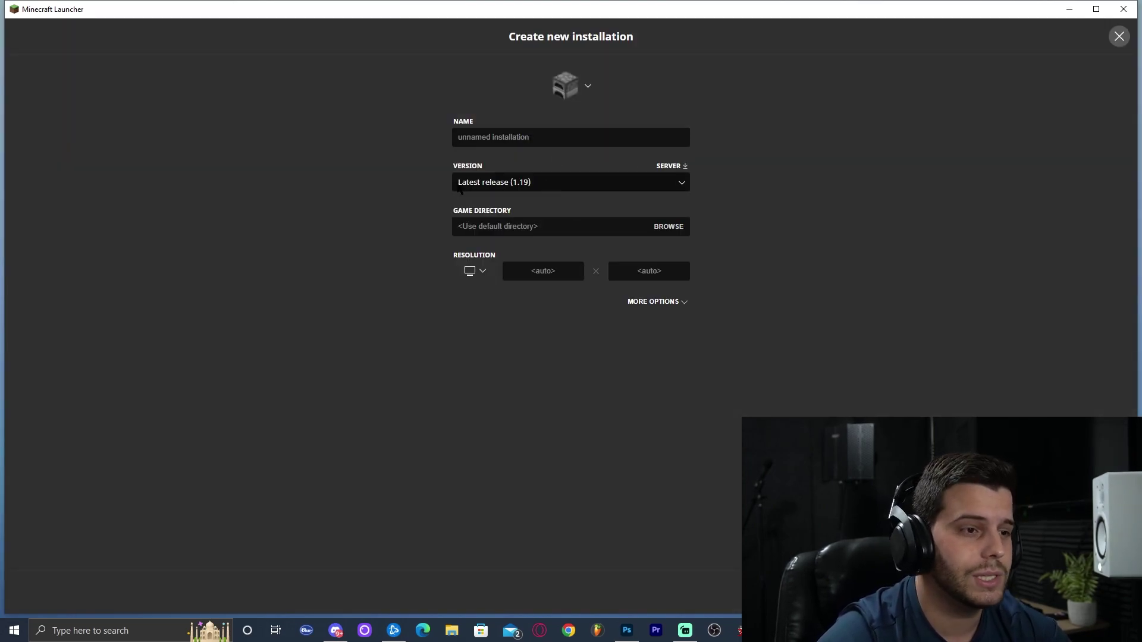
left_click(515, 188)
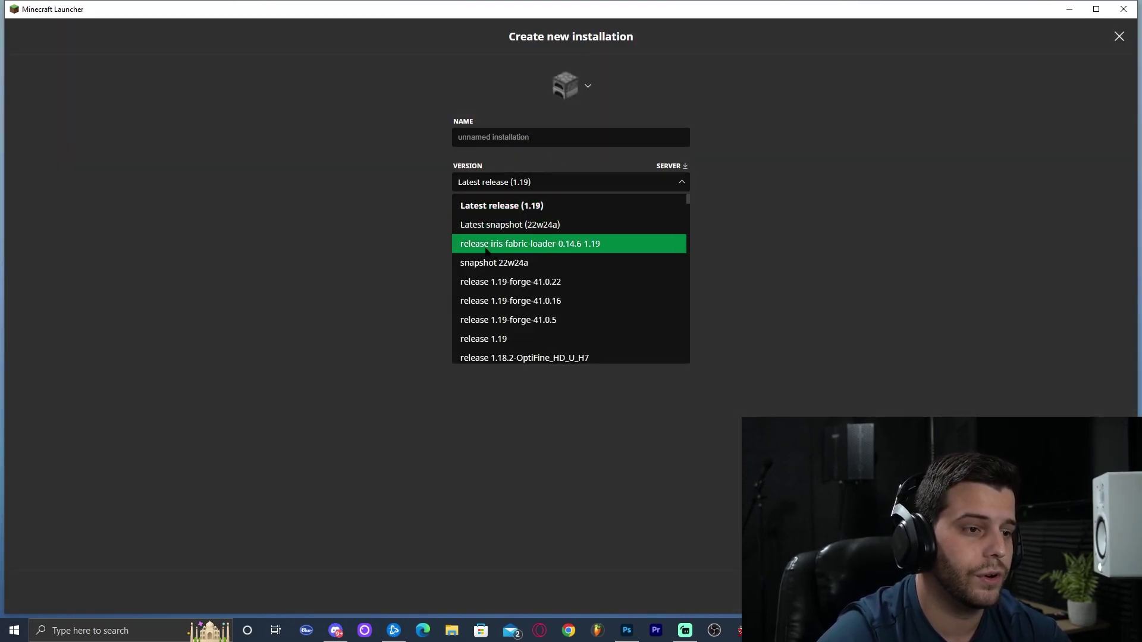
left_click(593, 249)
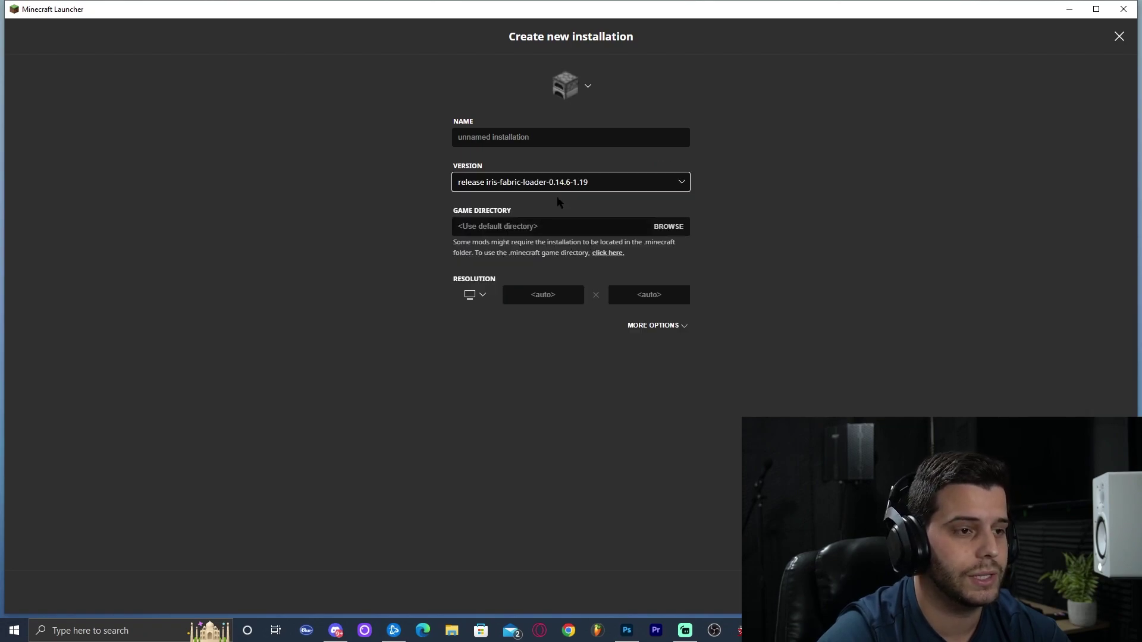
left_click(576, 189)
scroll(594, 250, "down", 10)
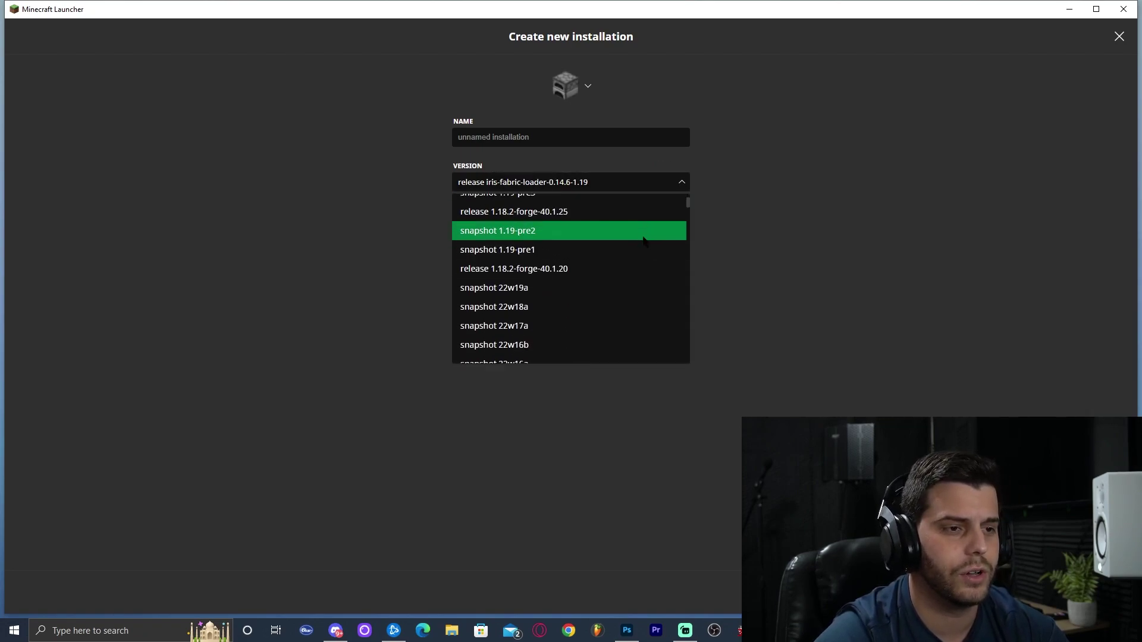
scroll(565, 262, "up", 10)
left_click(759, 203)
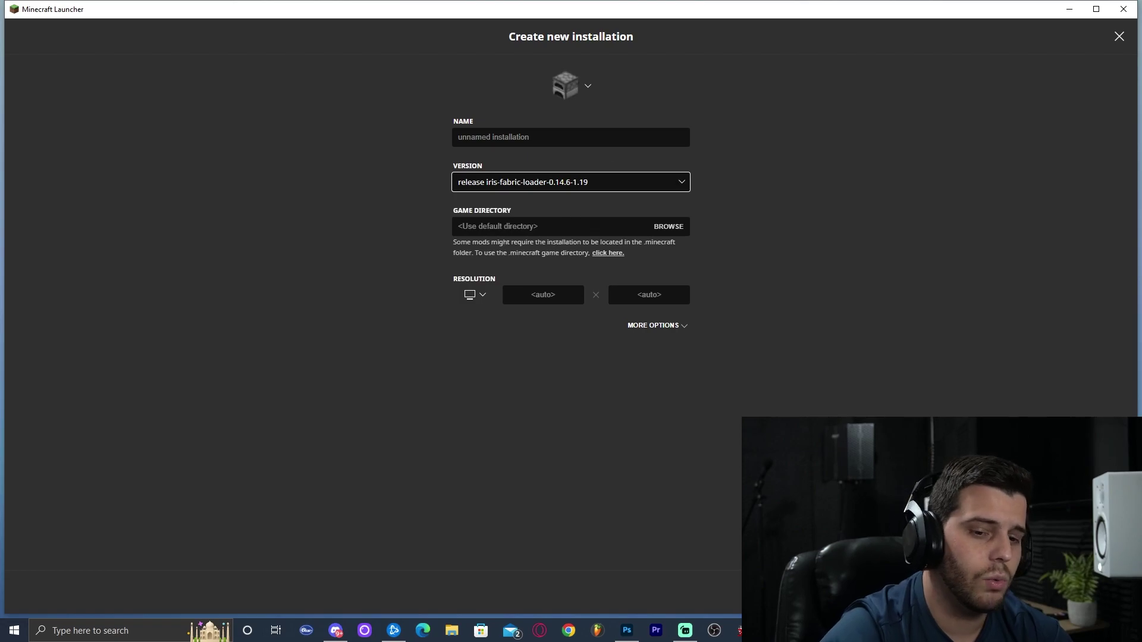
Leave the new installation page and select the Iris & Sodium for 1.19 installation.
left_click(1041, 592)
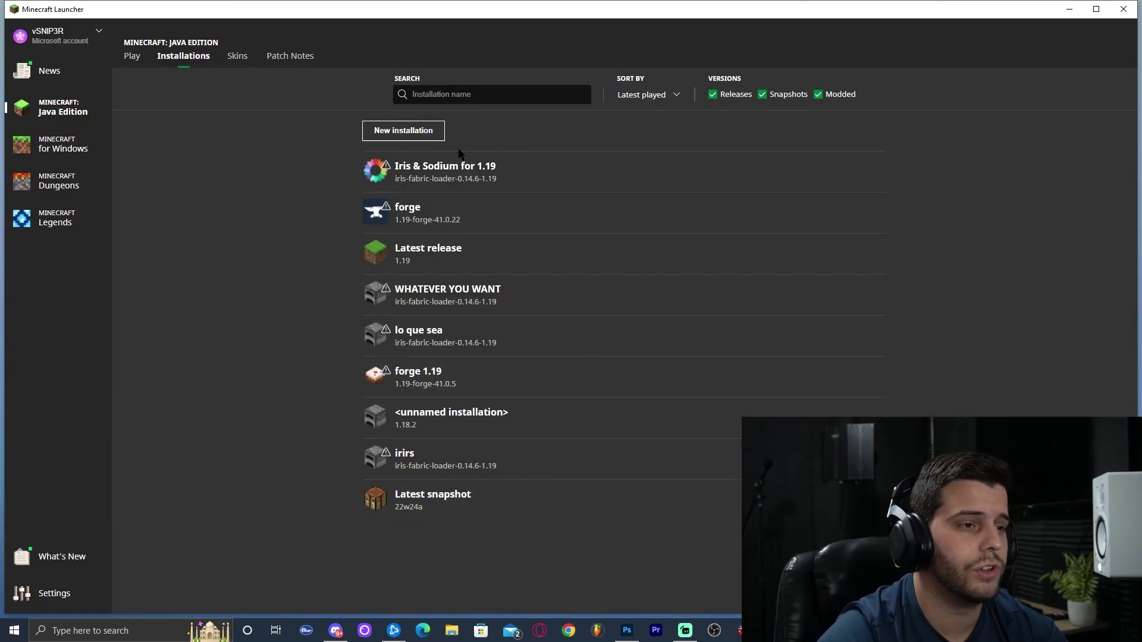
mouse_move(383, 174)
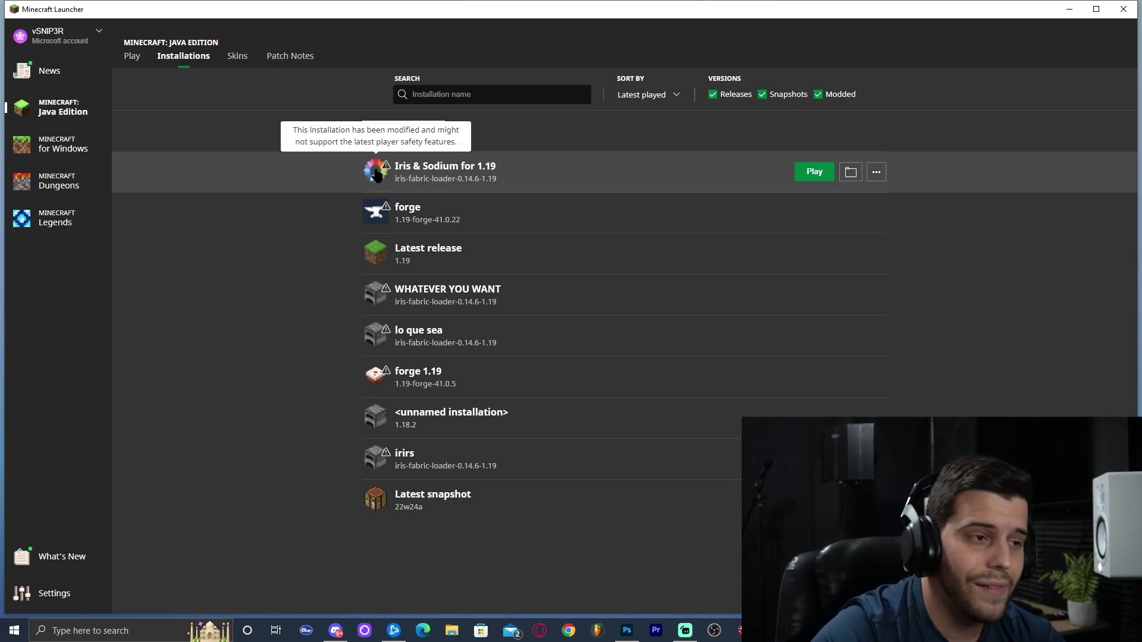
left_click(376, 174)
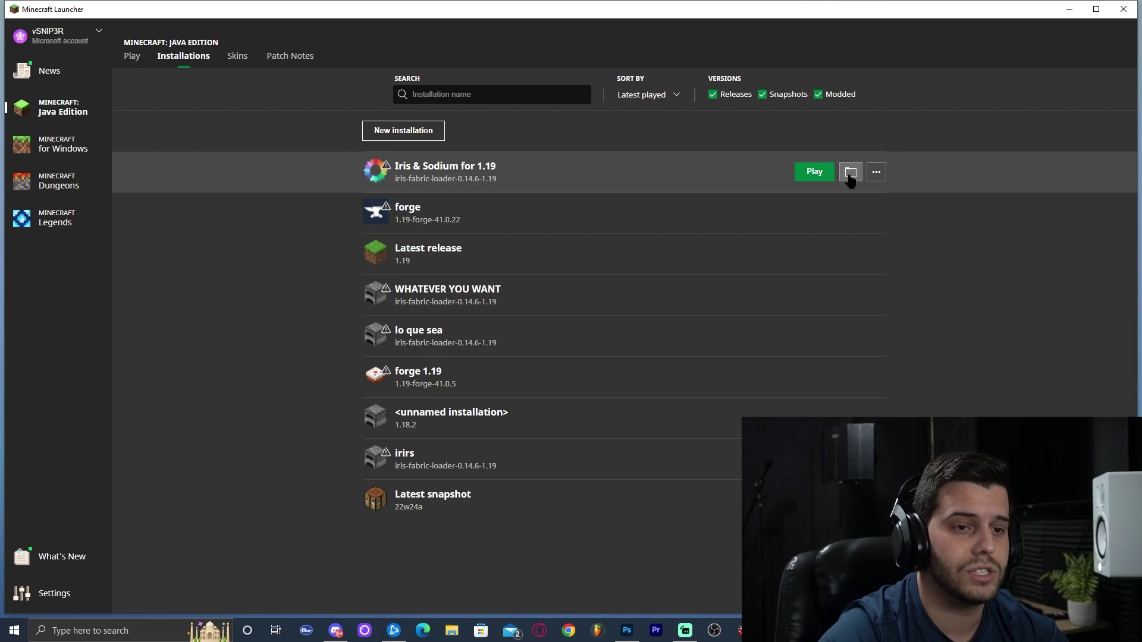
Open the installation's .minecraft folder and drag the old shaderpacks folder out of it.
left_click(851, 295)
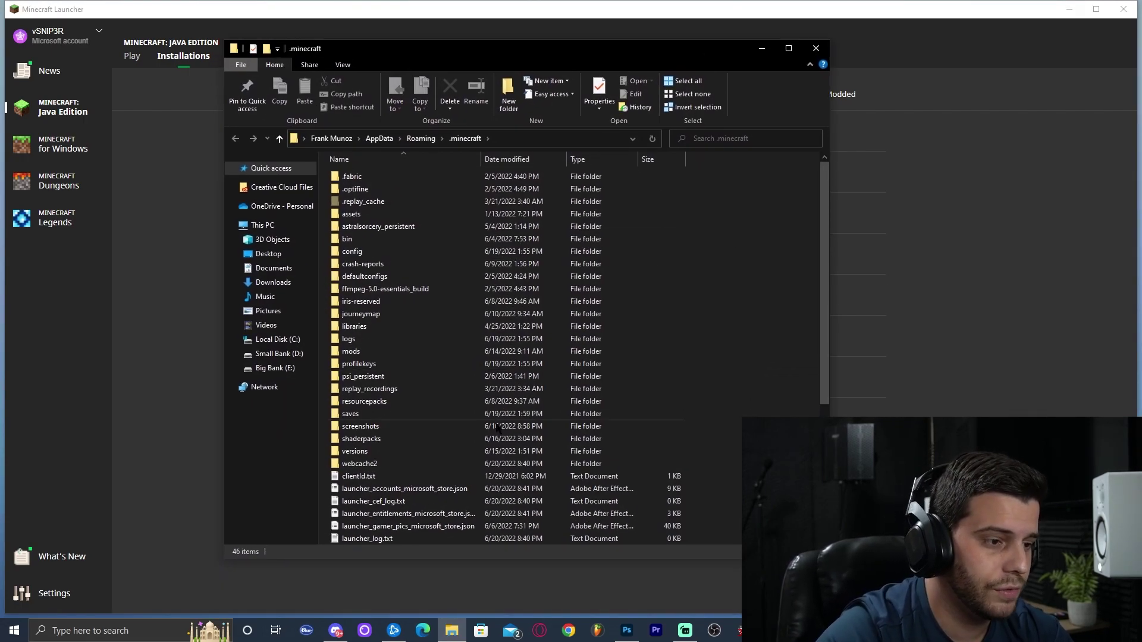
left_click(1068, 9)
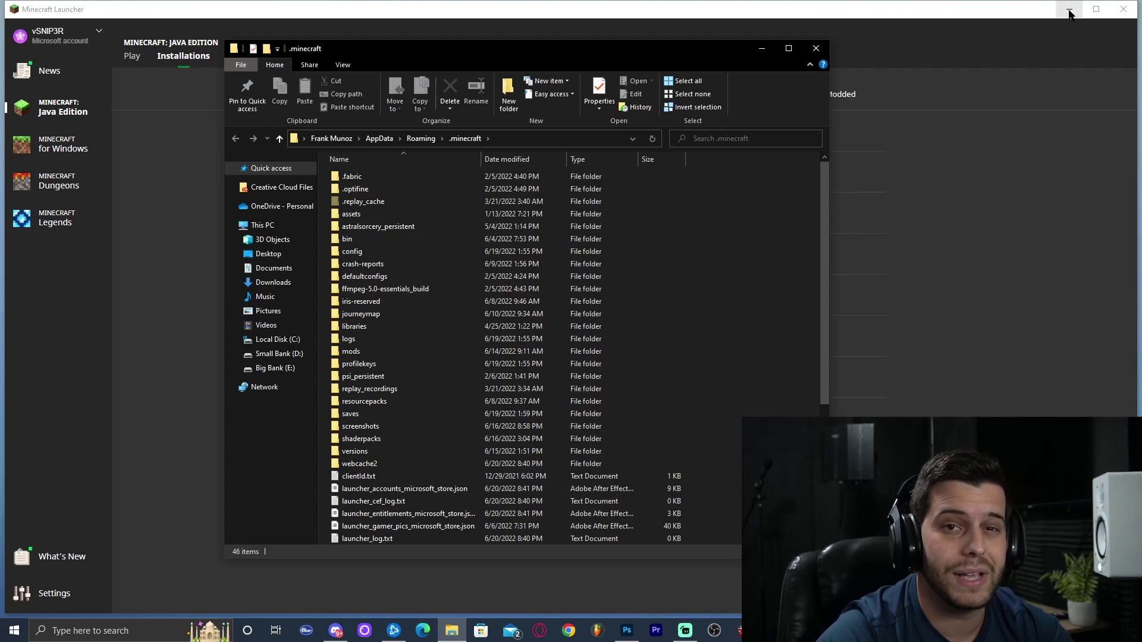
left_click_drag(655, 48, 780, 21)
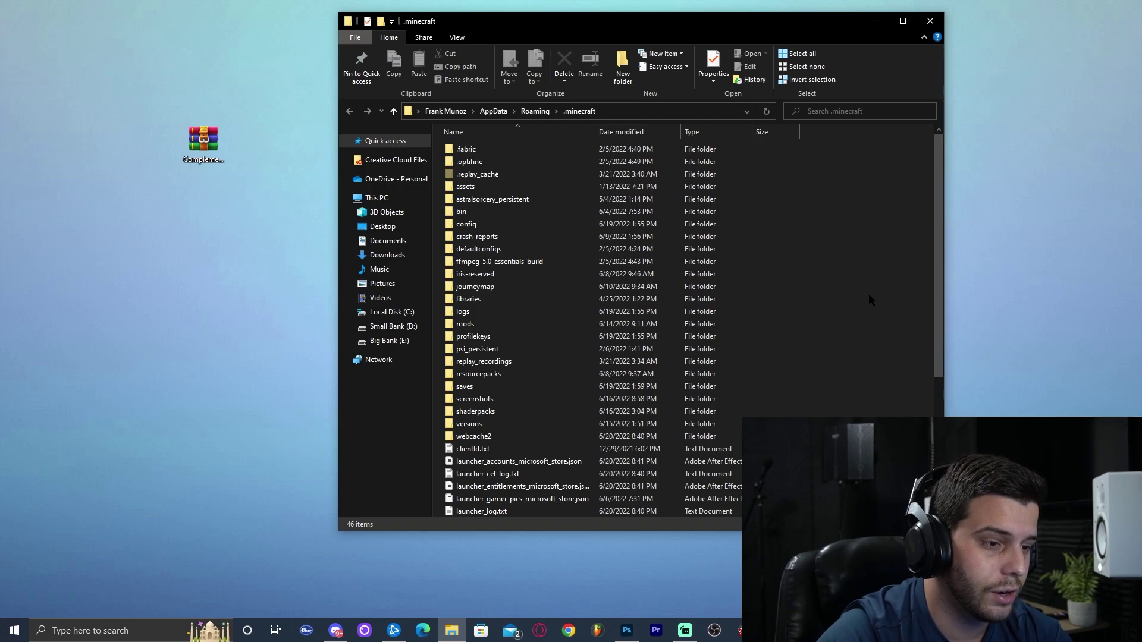
left_click(456, 414)
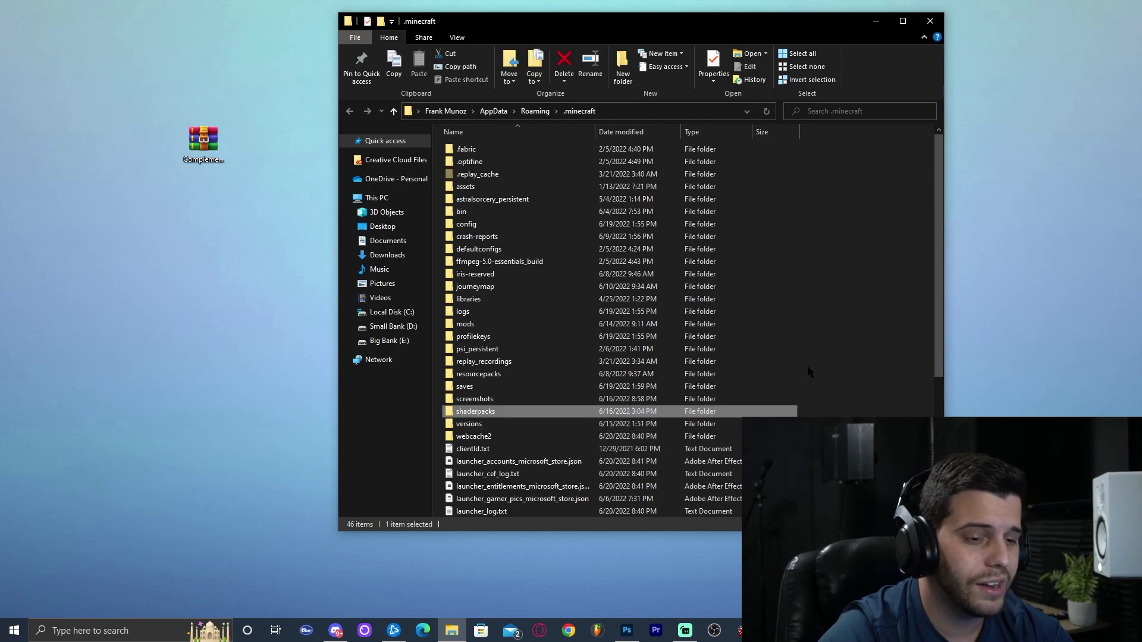
left_click(852, 378)
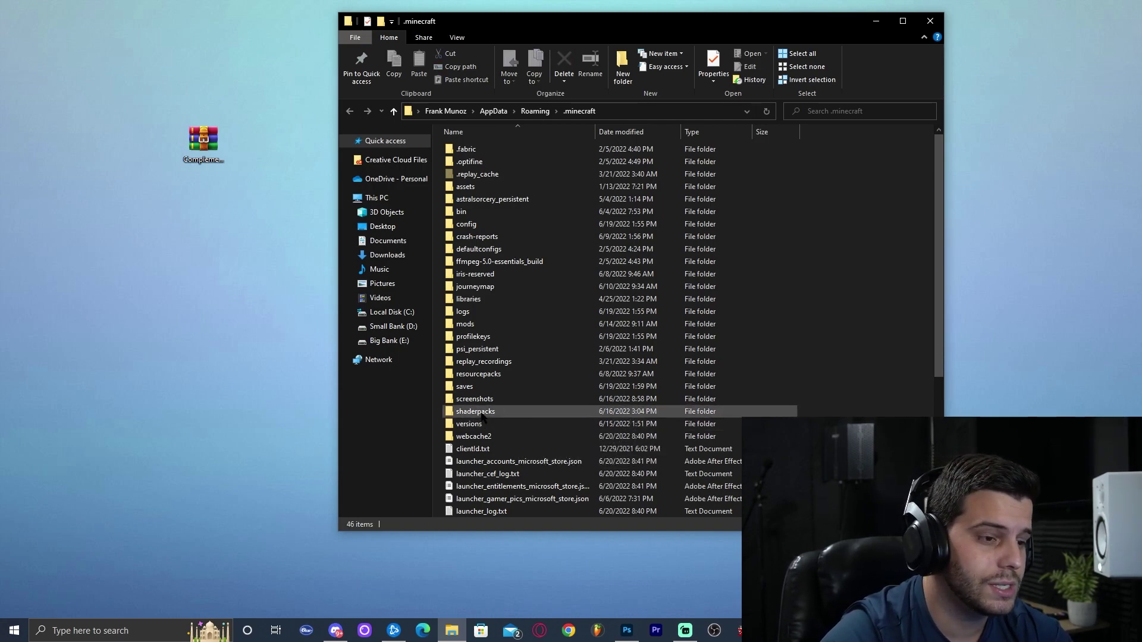
left_click_drag(483, 416, 1052, 410)
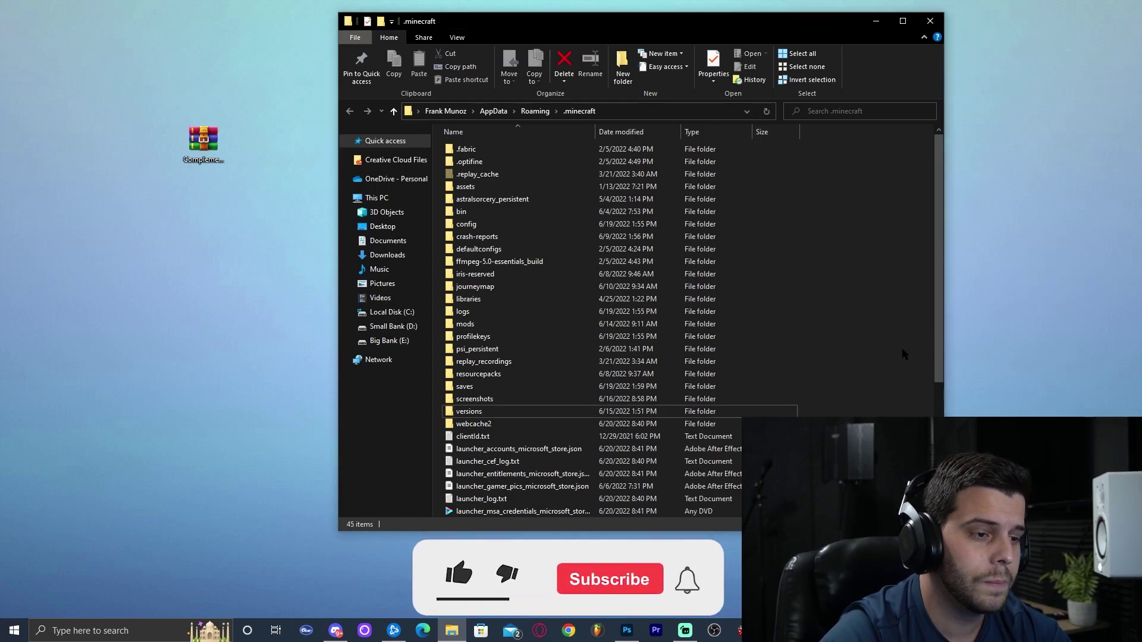
Create a new folder named shaderpacks in .minecraft.
right_click(854, 156)
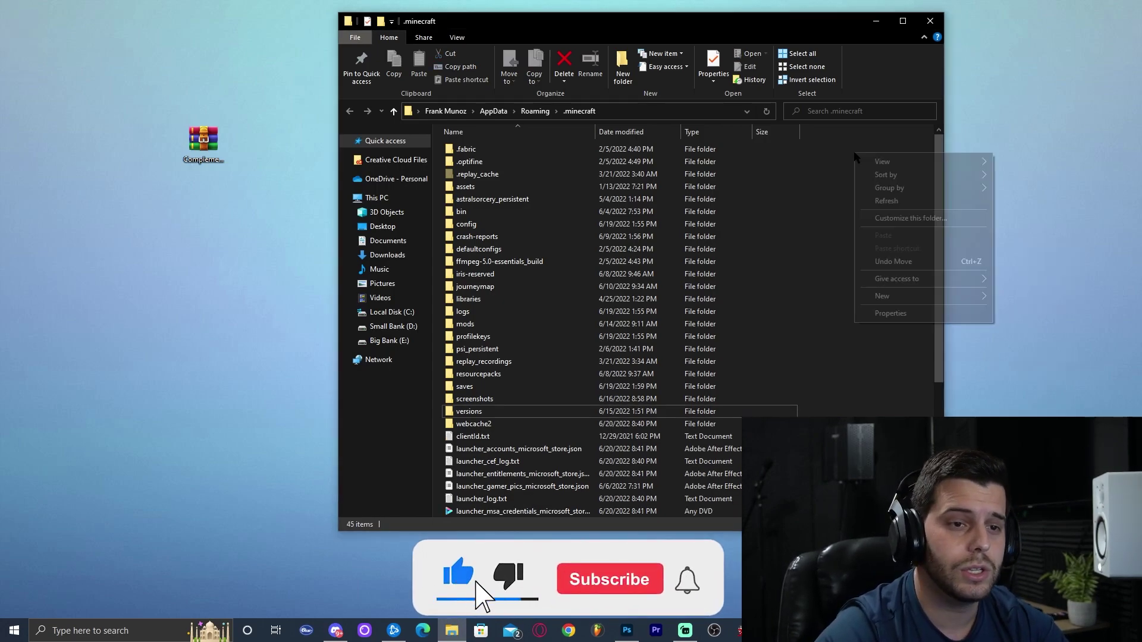
mouse_move(892, 295)
left_click(769, 301)
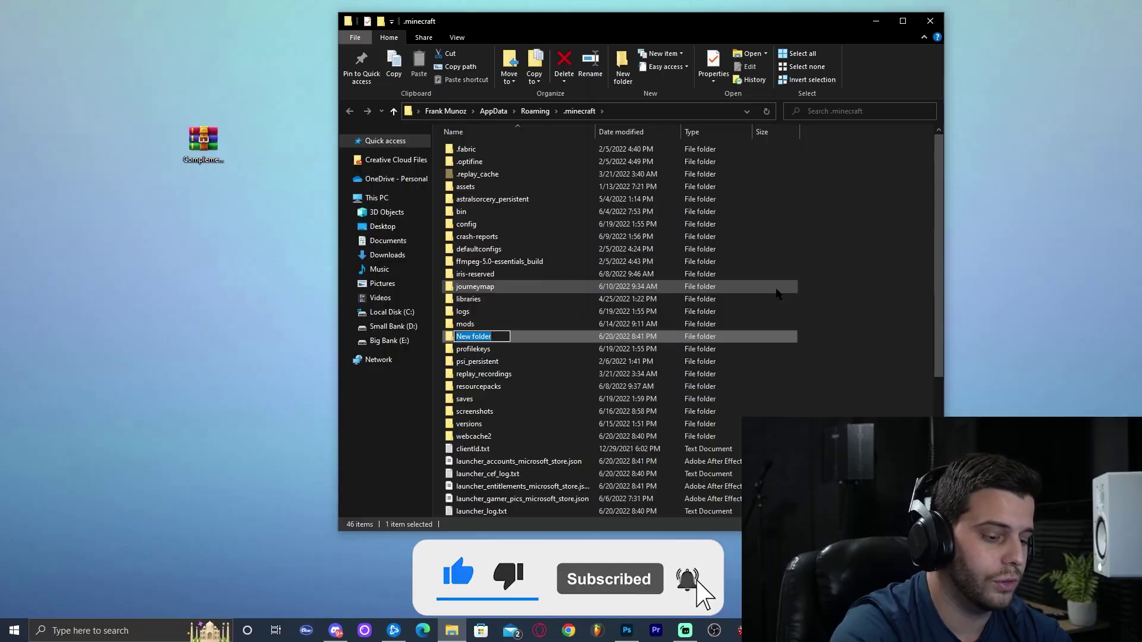
type("shaderpacks")
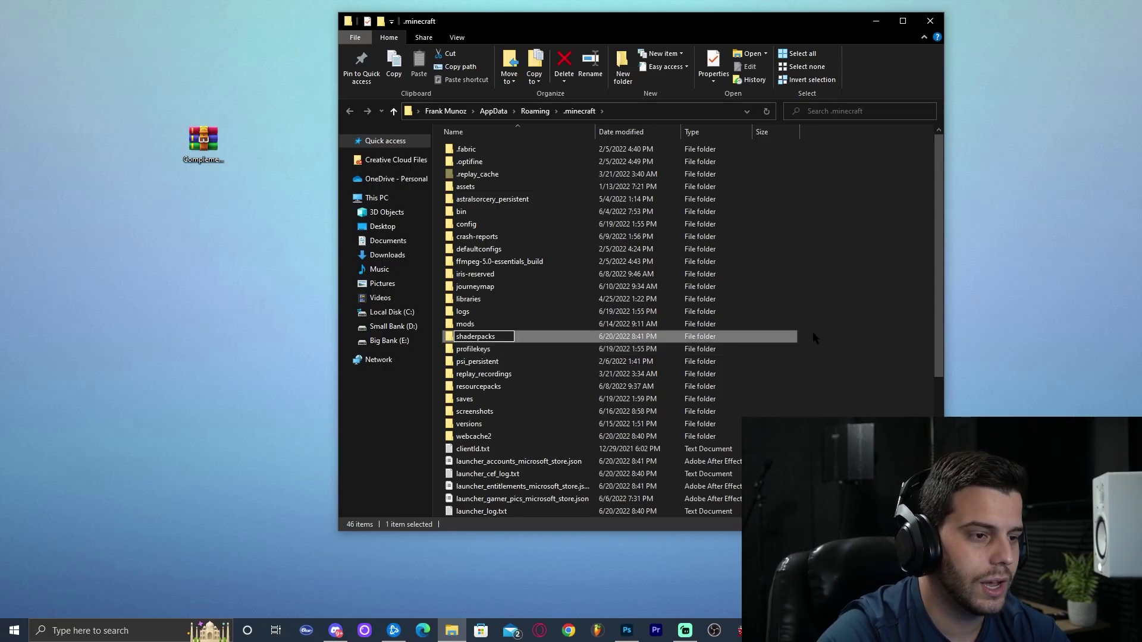
key("Return")
Move ComplementaryShaders_v4.5.zip from the desktop into the new shaderpacks folder, then return to the launcher.
double_click(501, 413)
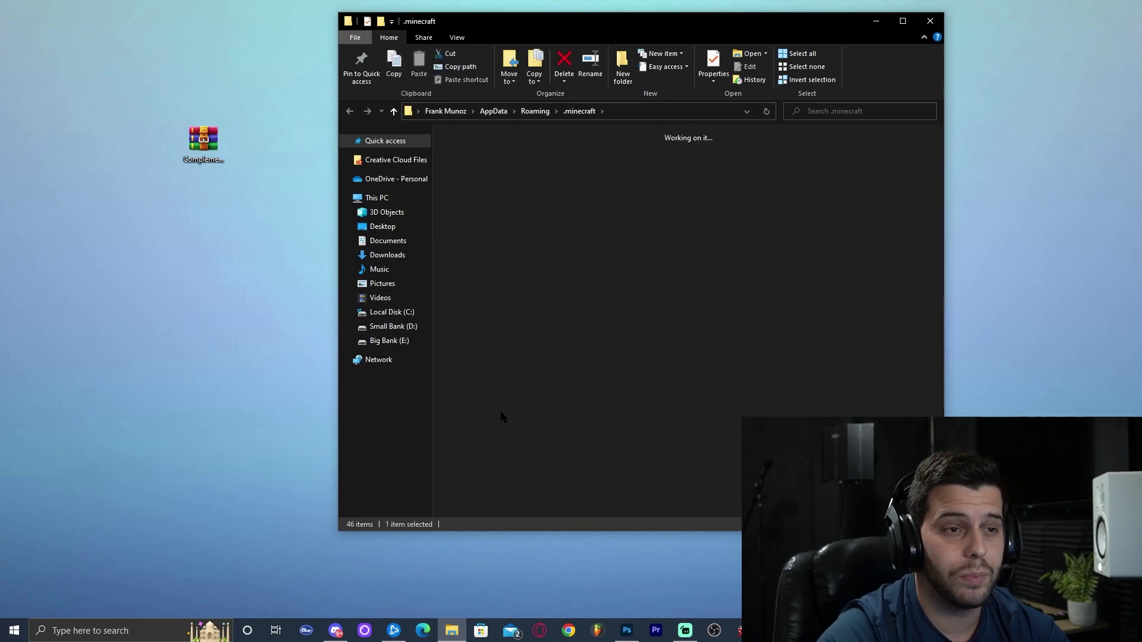
left_click(199, 105)
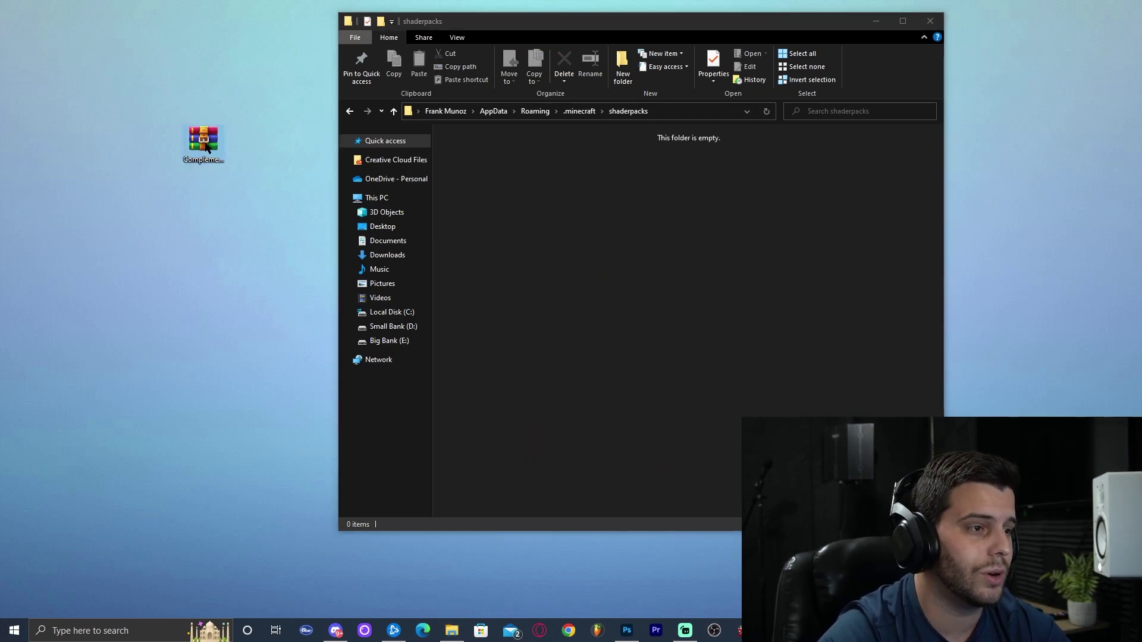
left_click_drag(206, 148, 624, 238)
left_click(589, 186)
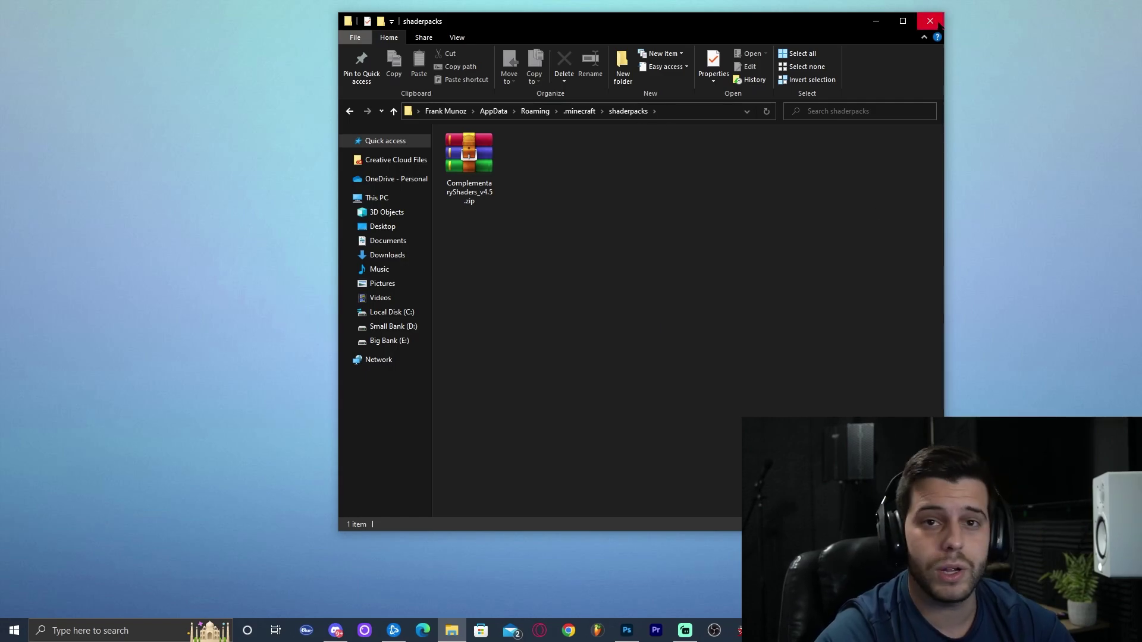
left_click(685, 630)
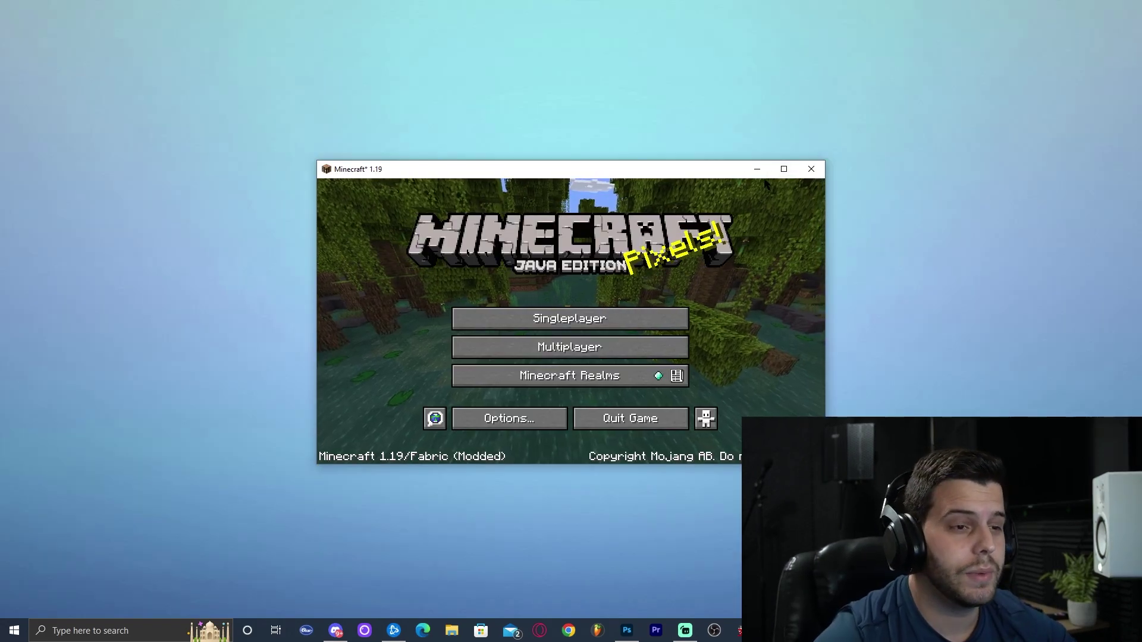
Maximize the game window, open Singleplayer and load the 8W world.
left_click(784, 170)
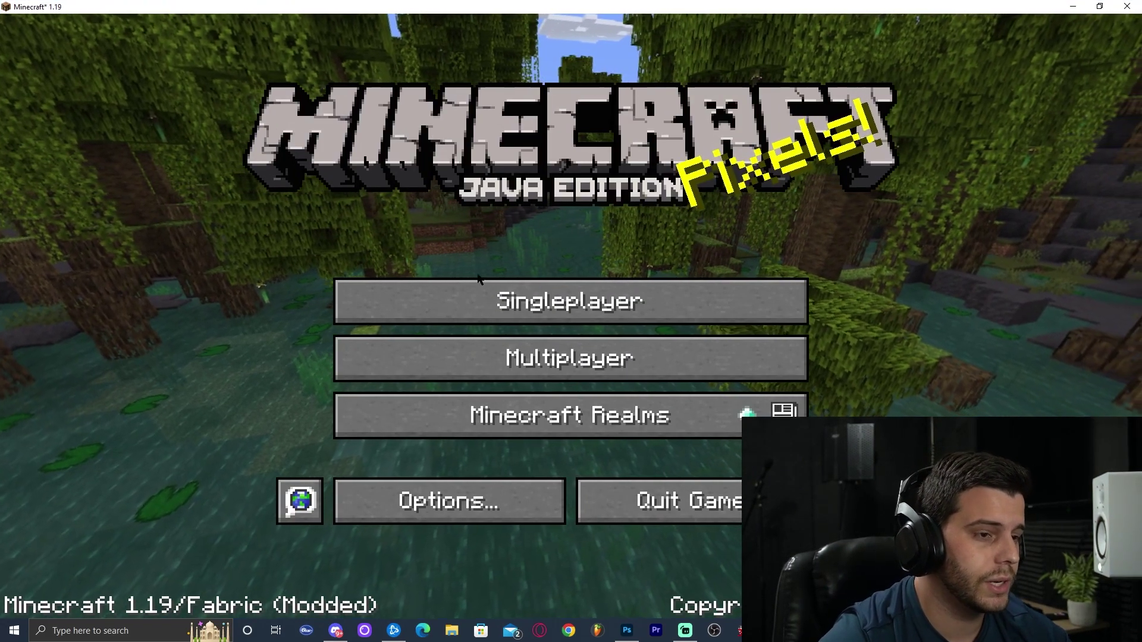
left_click(552, 299)
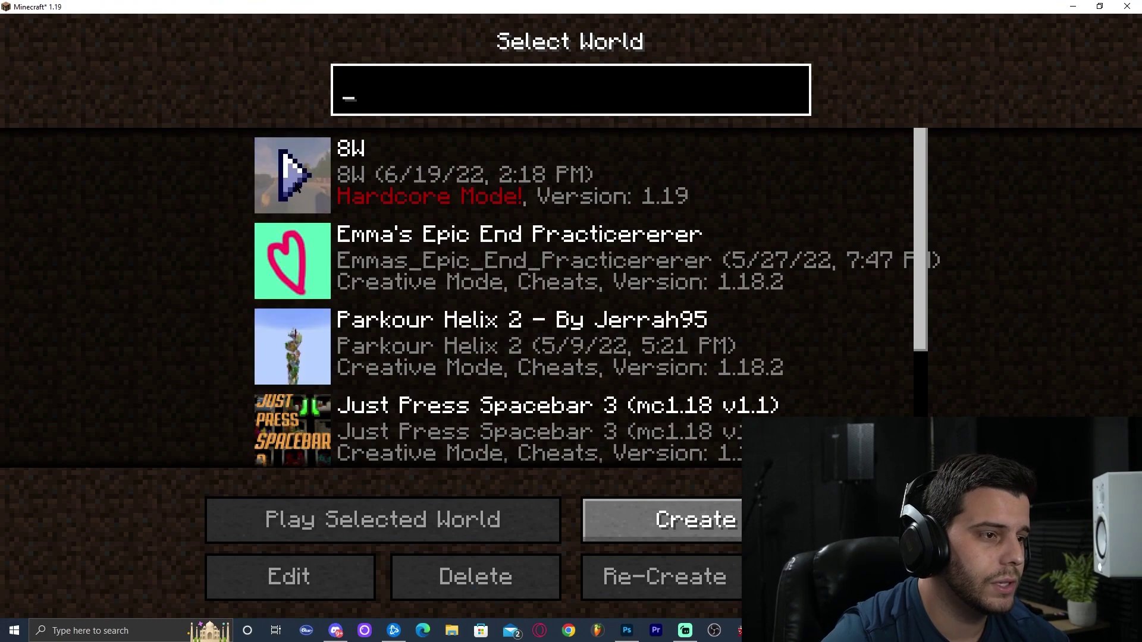
left_click(291, 173)
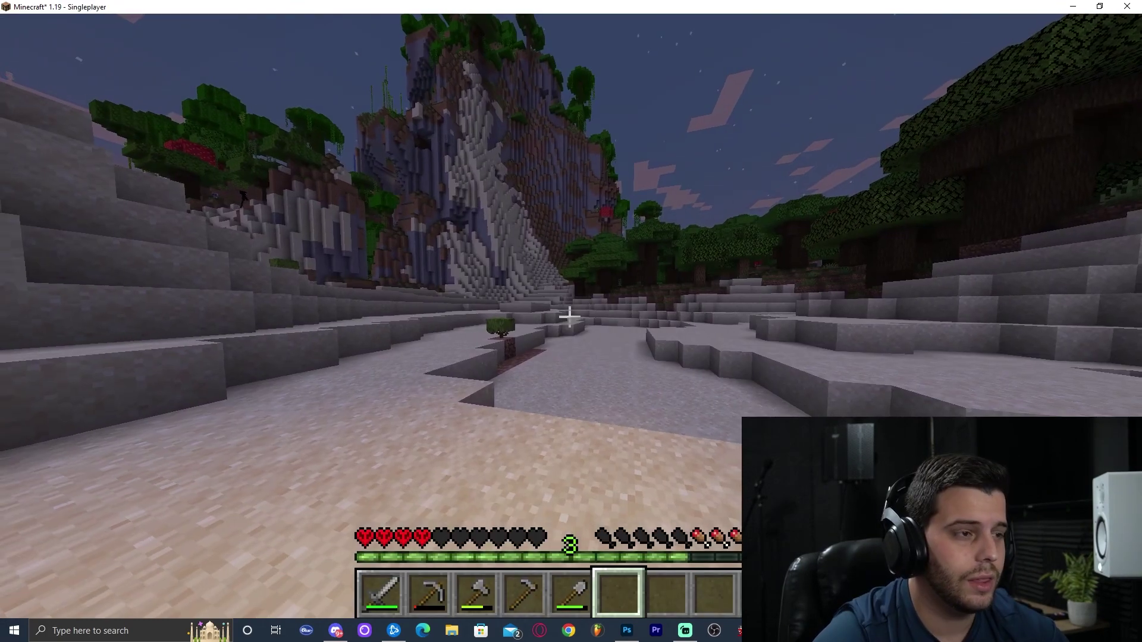
Select and apply ComplementaryShaders_v4.5.zip under Options > Video Settings > Shader Packs.
key("Escape")
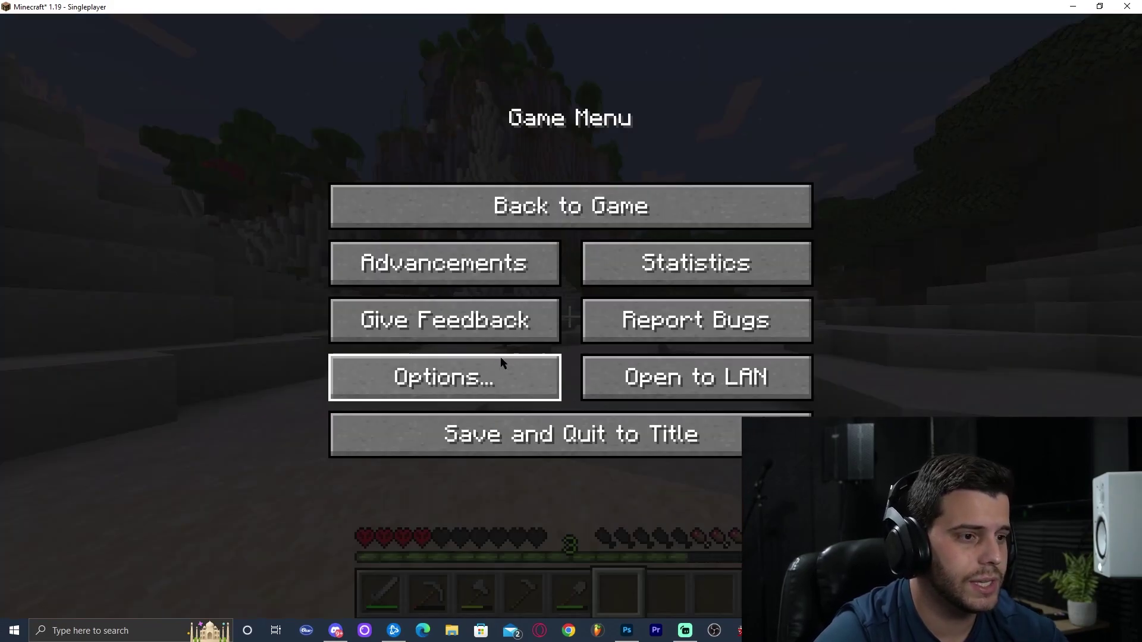
left_click(500, 370)
left_click(446, 292)
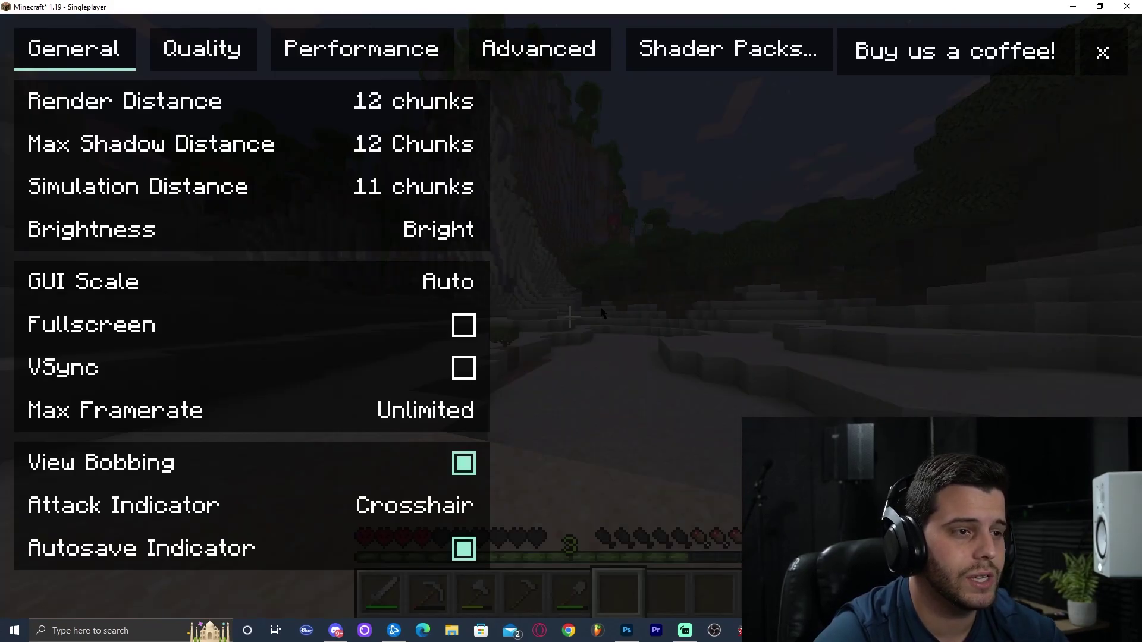
left_click(702, 65)
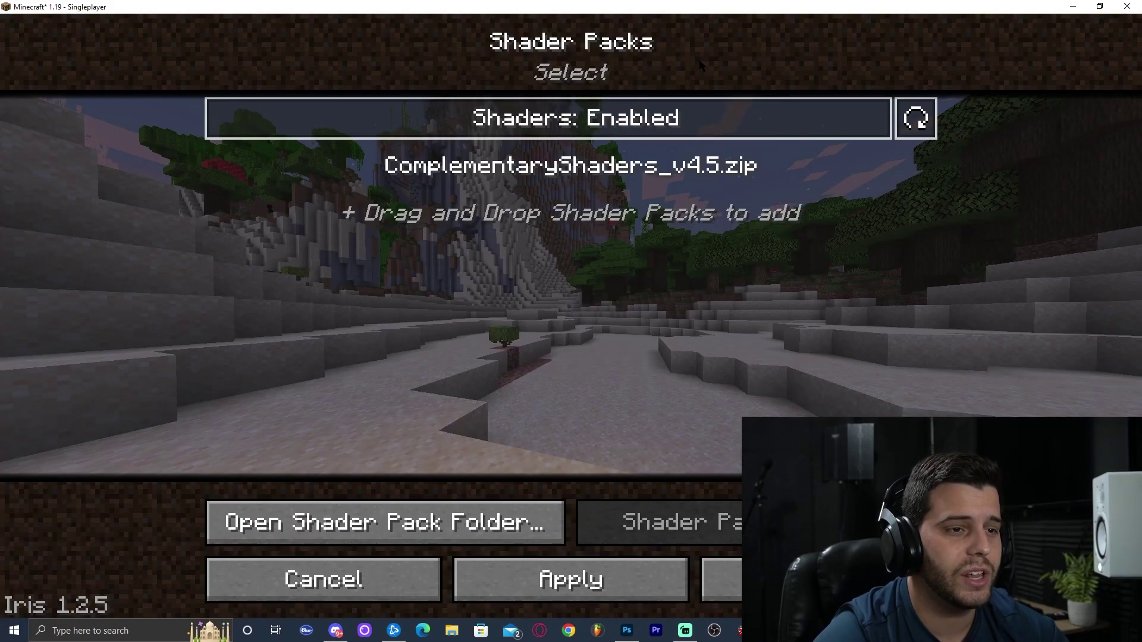
left_click(703, 169)
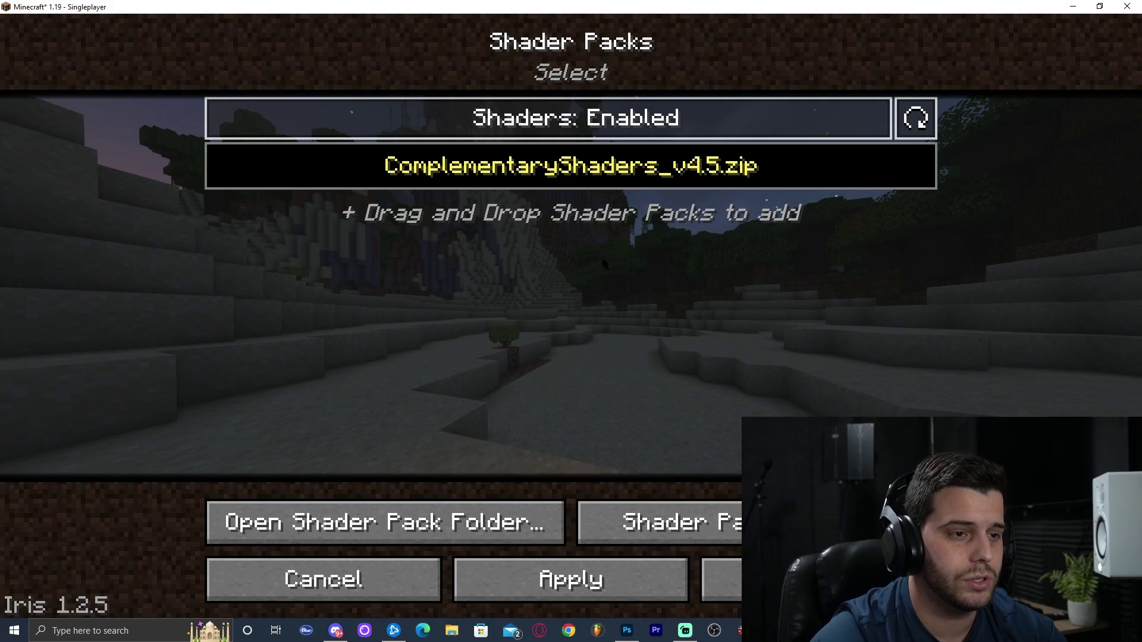
left_click(722, 580)
key("Escape")
key("Escape")
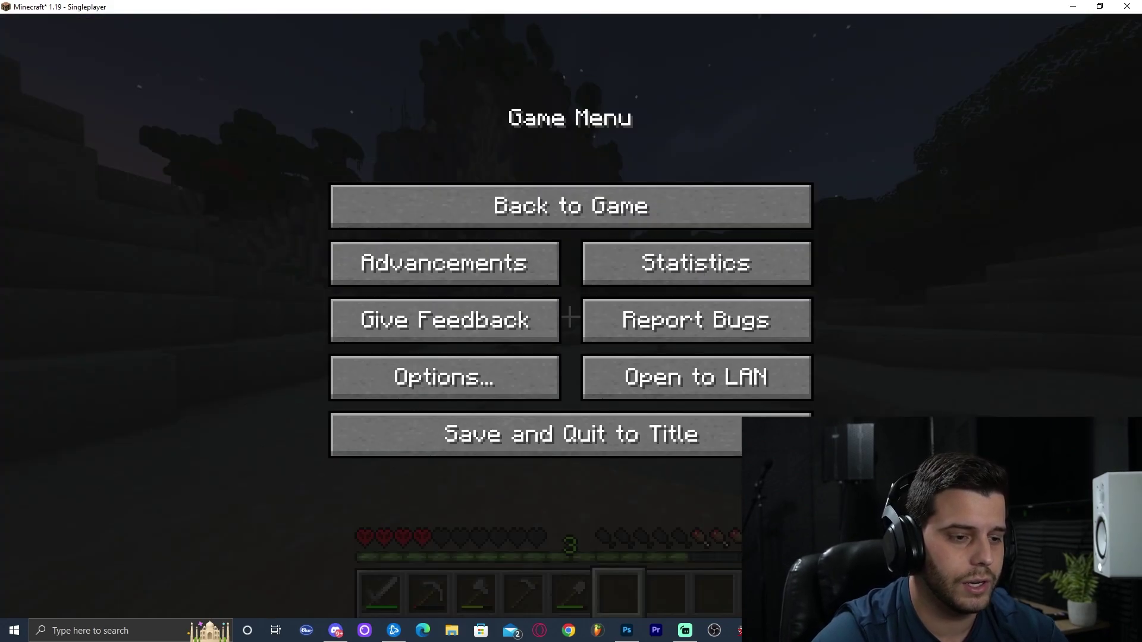
Walk through the sandstone tunnel and trench, then toggle shaders off and back on with K.
left_click(637, 217)
key("w")
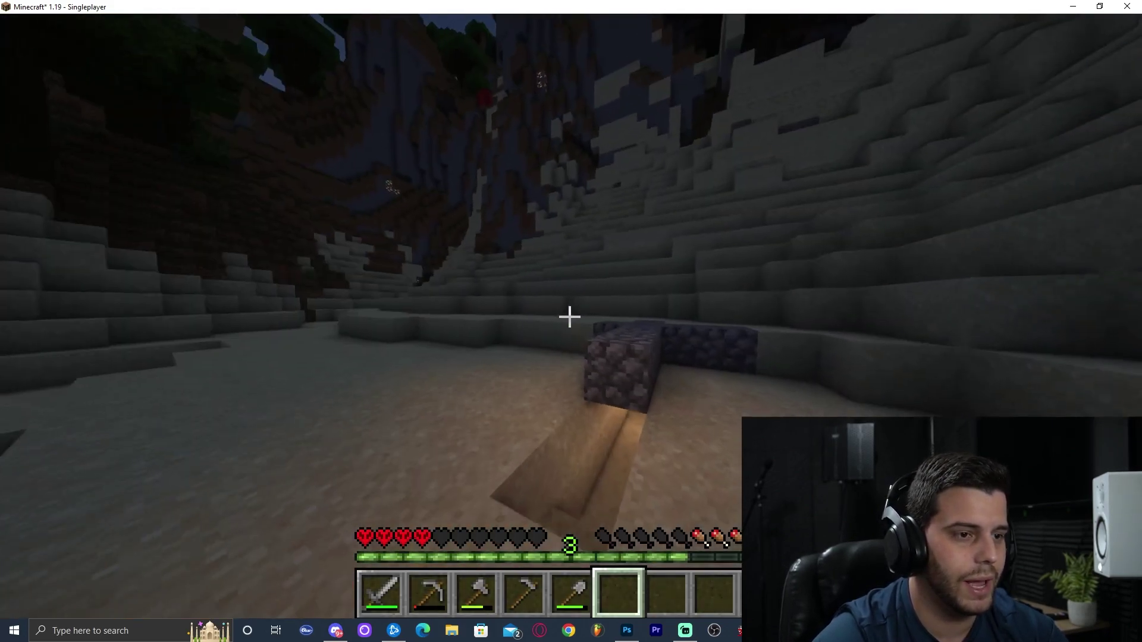
key("w")
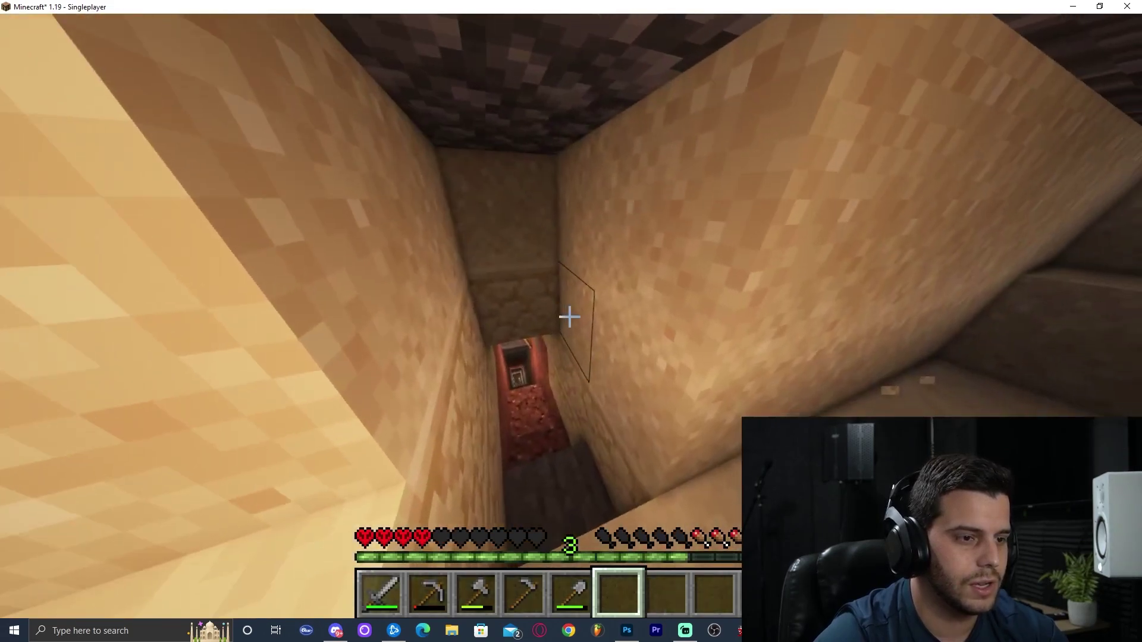
key("w")
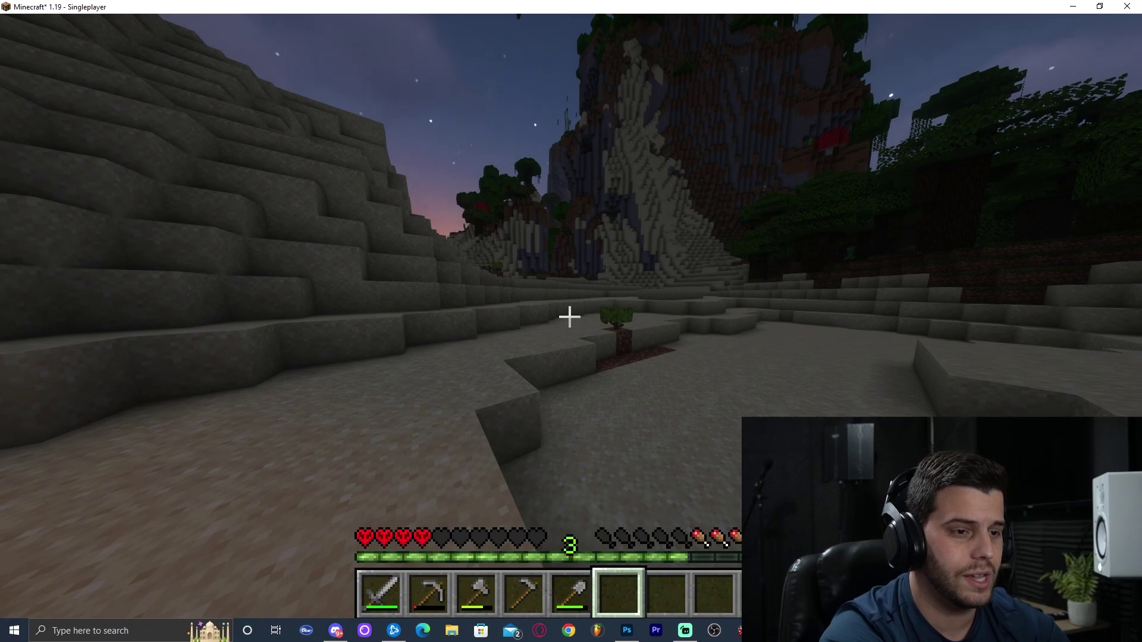
key("k")
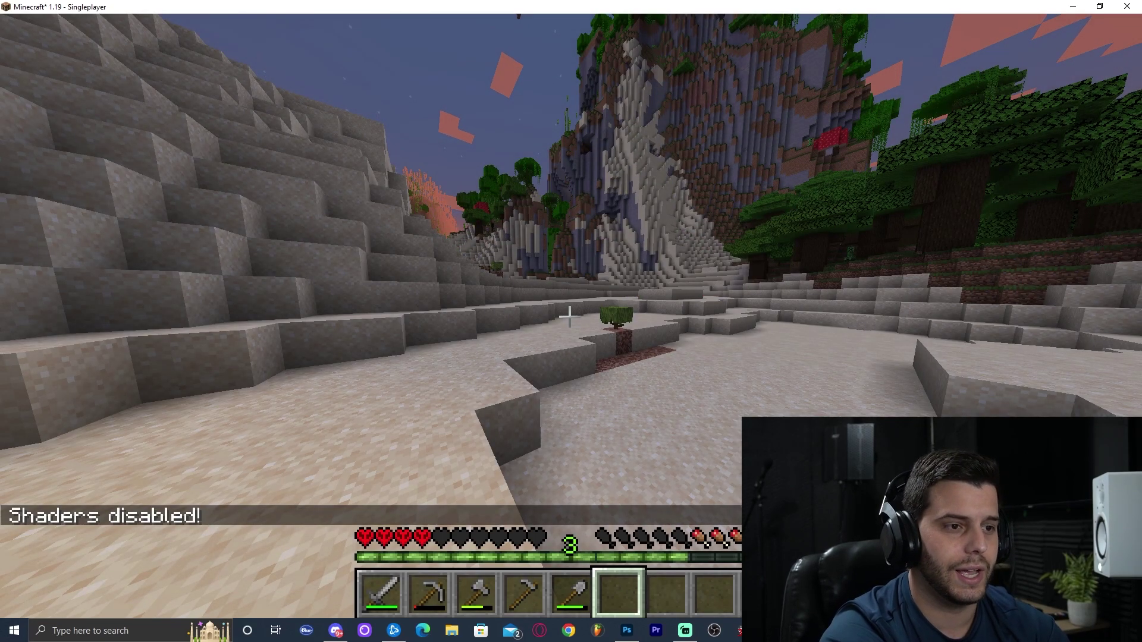
key("k")
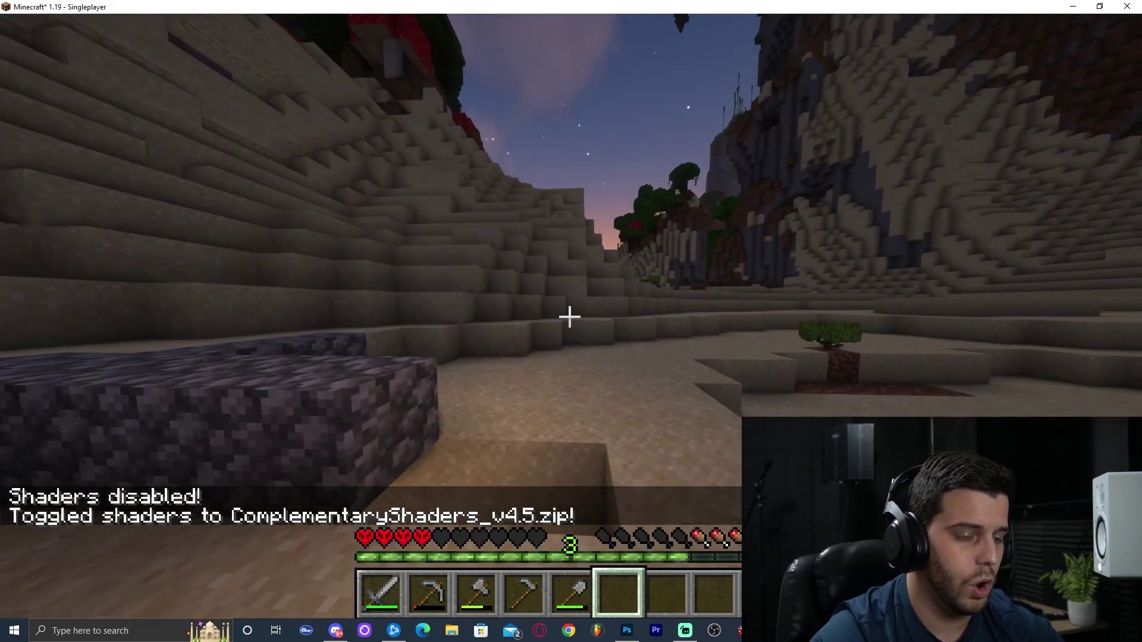
Open the shader pack screen with O, refresh the shaderpacks folder in Explorer, and walk into the sand tunnel.
key("o")
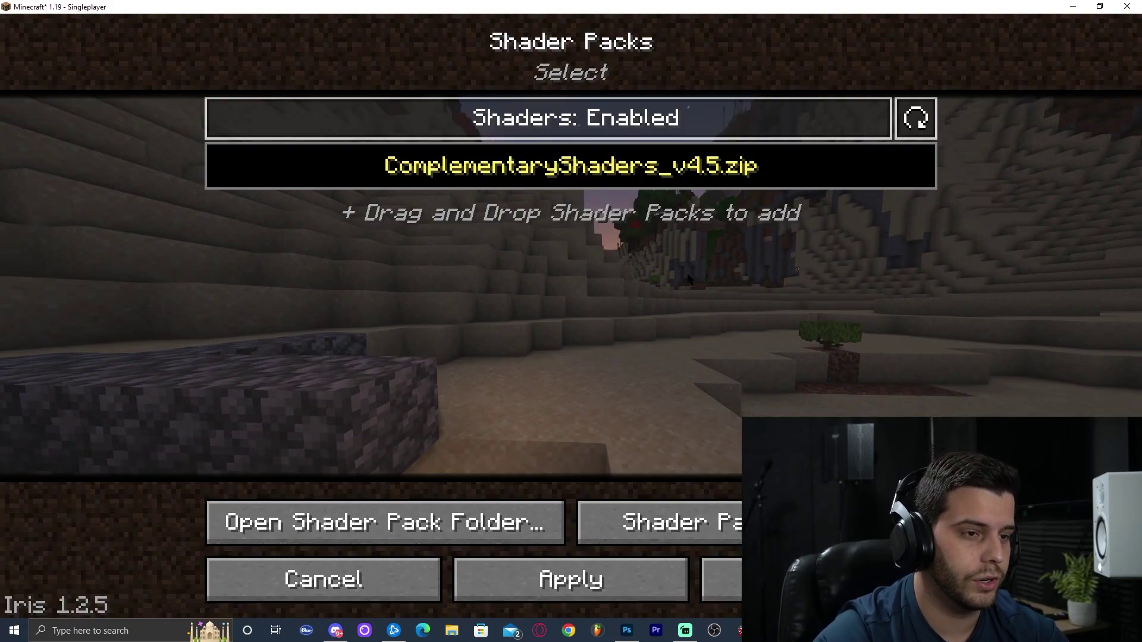
key("Escape")
key("o")
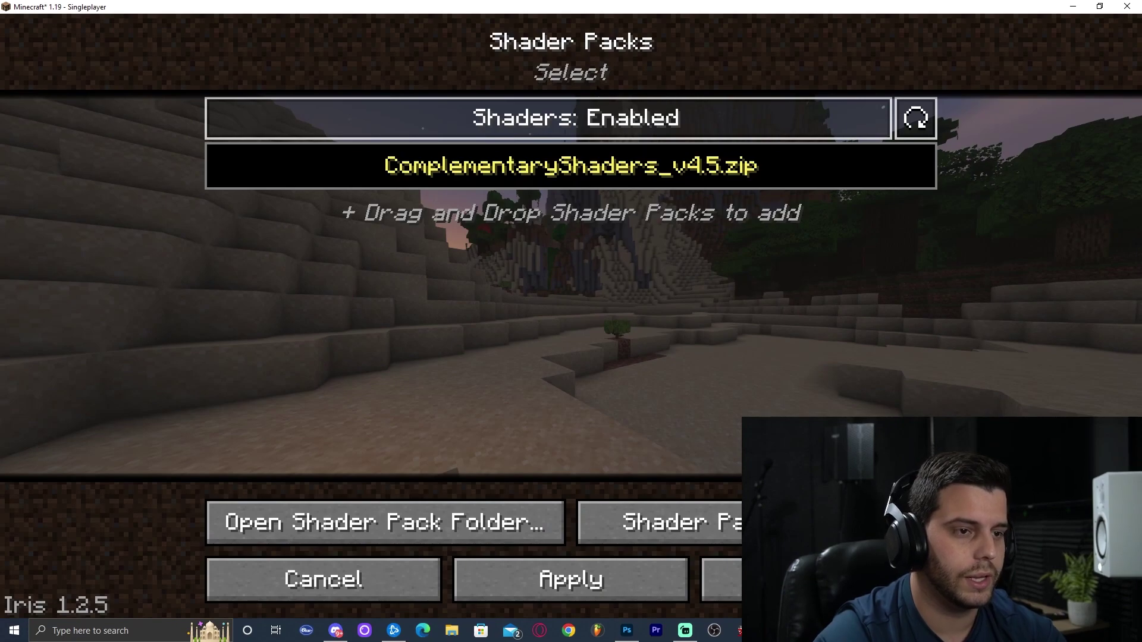
left_click(411, 530)
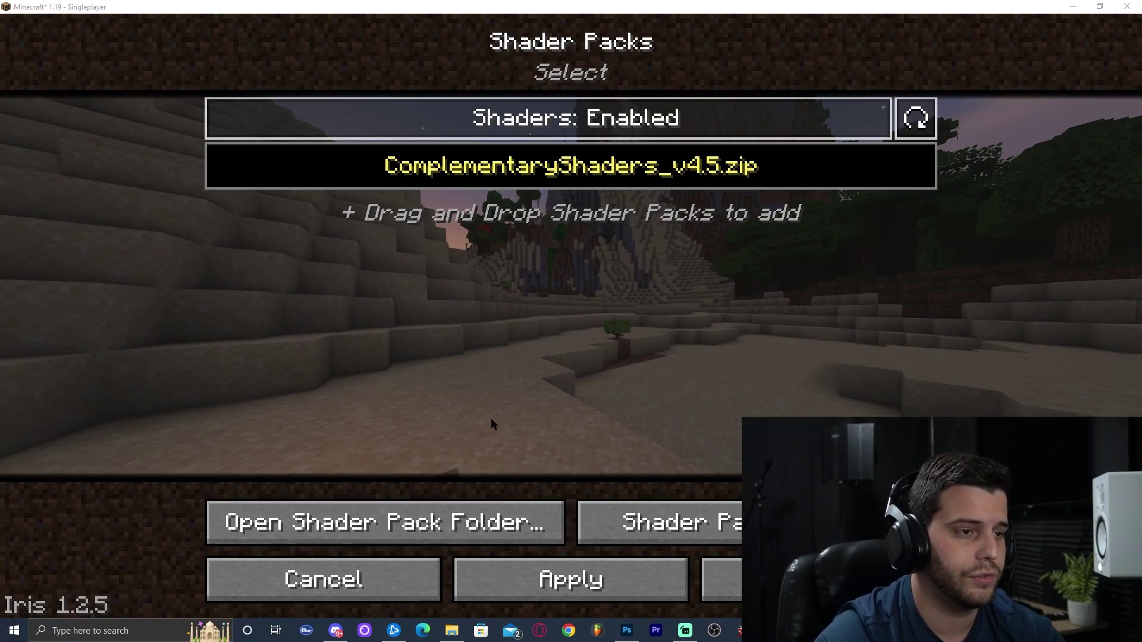
left_click_drag(784, 340, 669, 191)
right_click(669, 191)
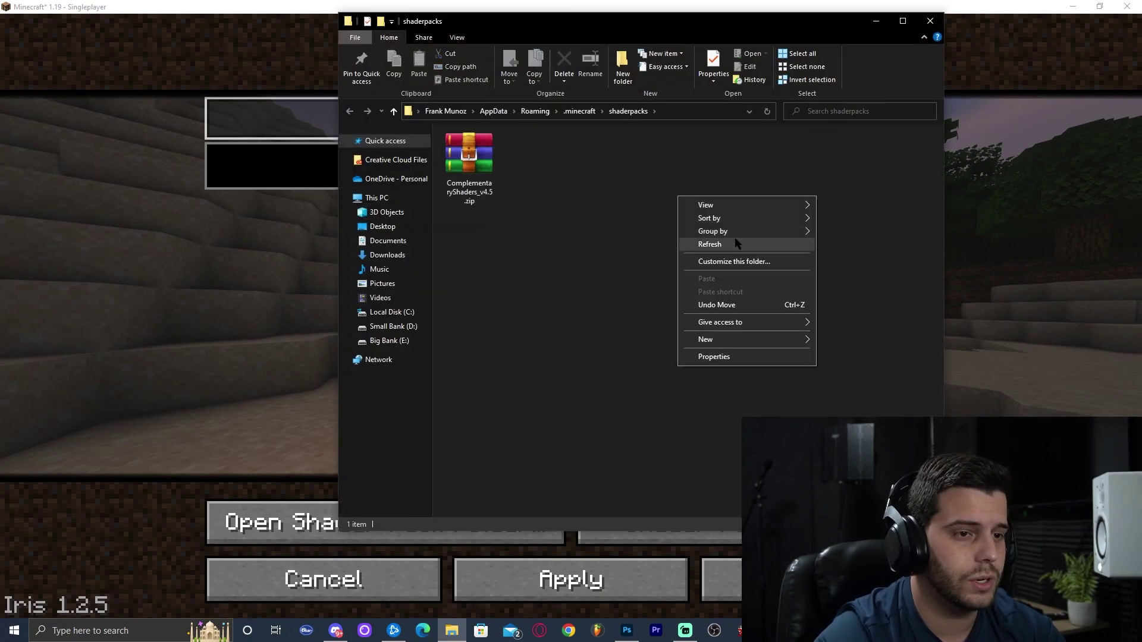
left_click(734, 237)
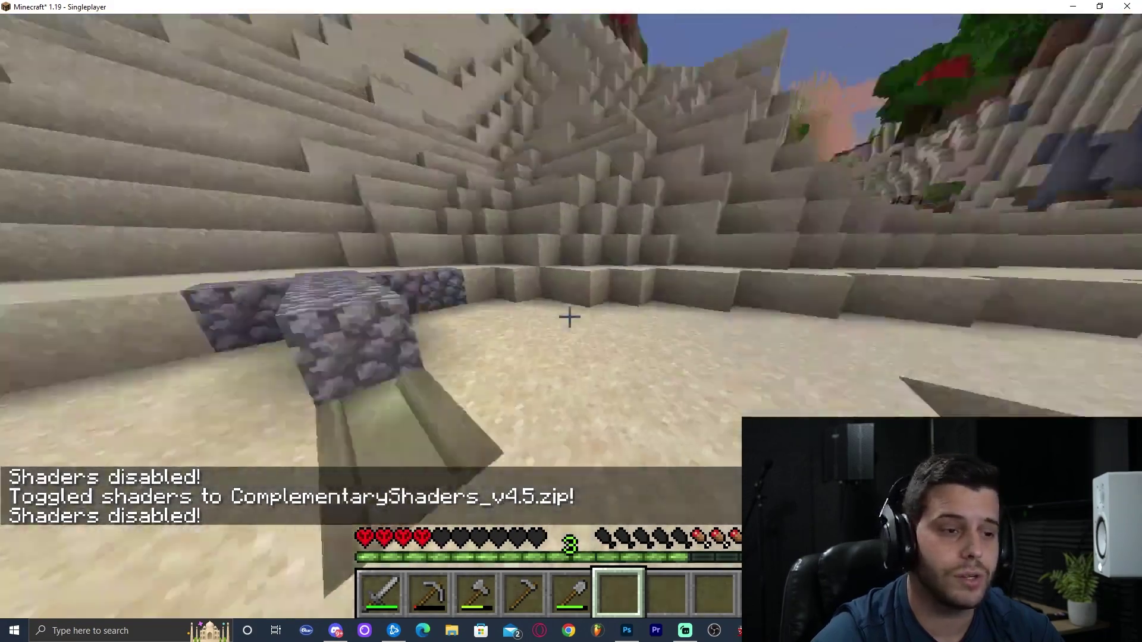
key("w")
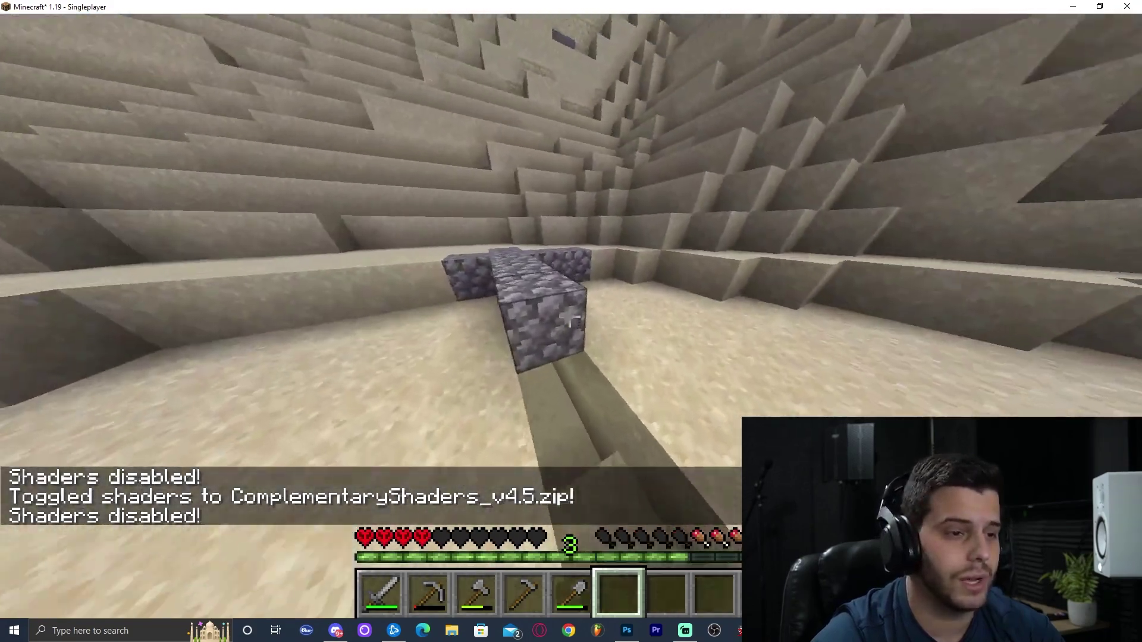
key("w")
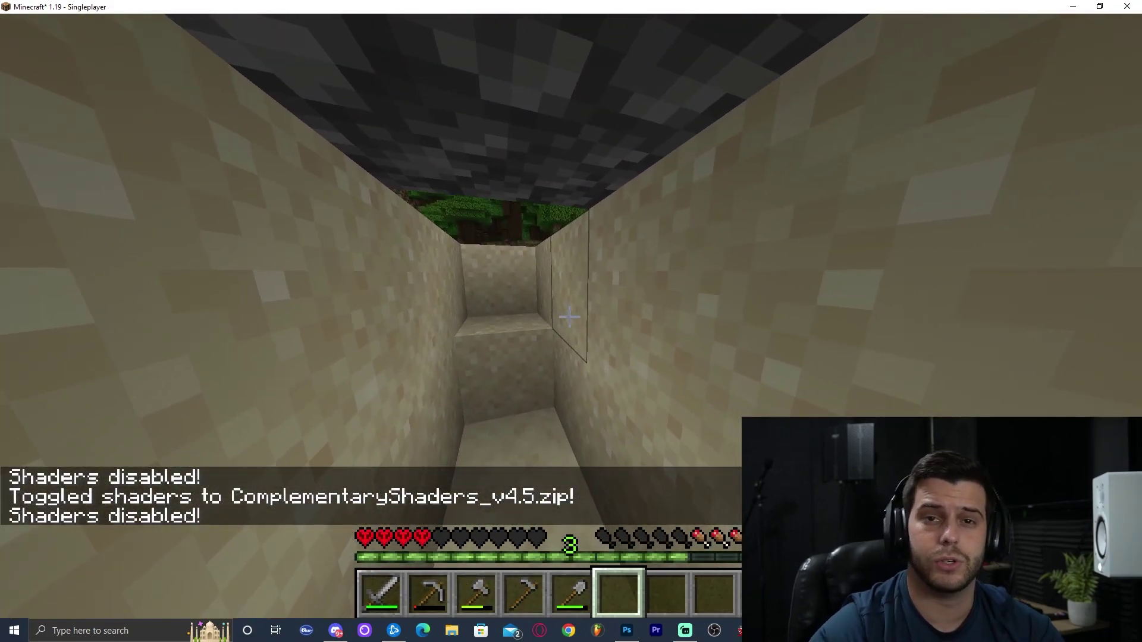